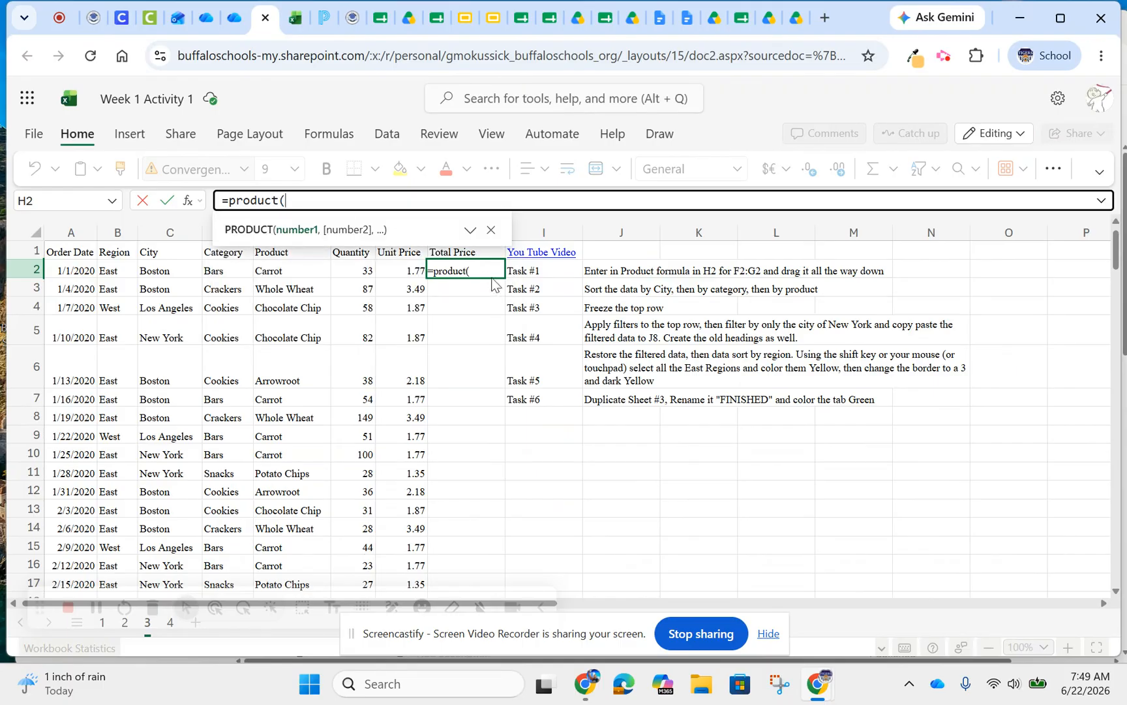
Complete the PRODUCT formula in H2 with the range F2:G2 and enter it
left_click_drag(352, 271, 417, 270)
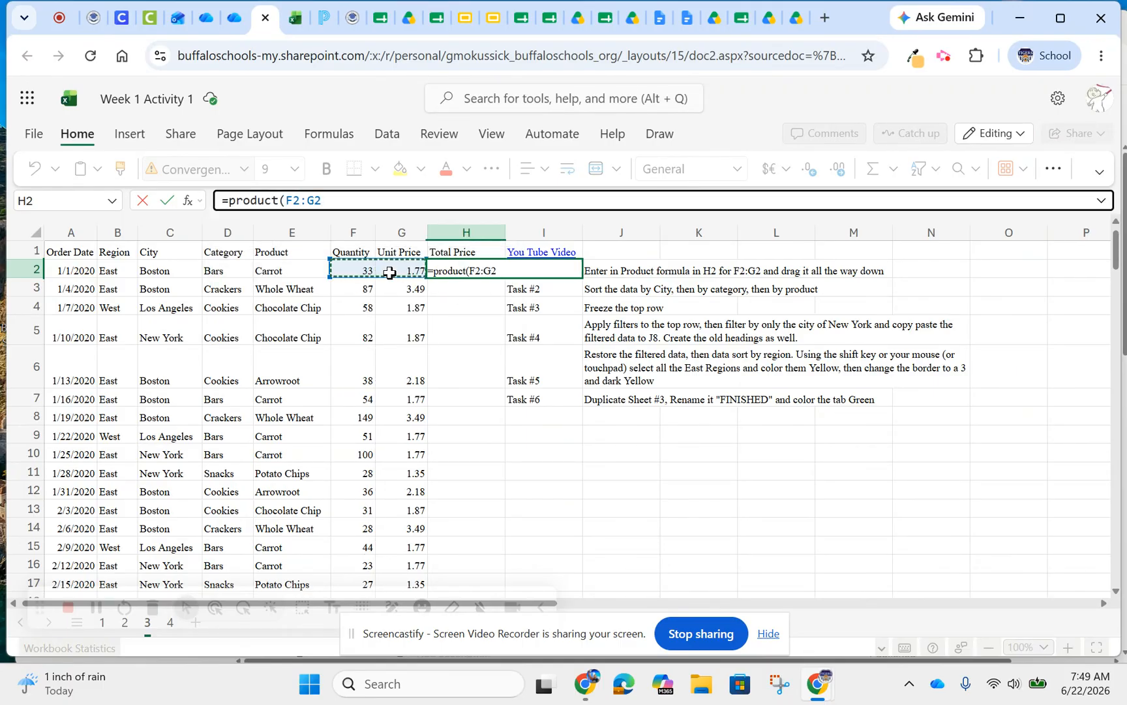
type(")")
key("Return")
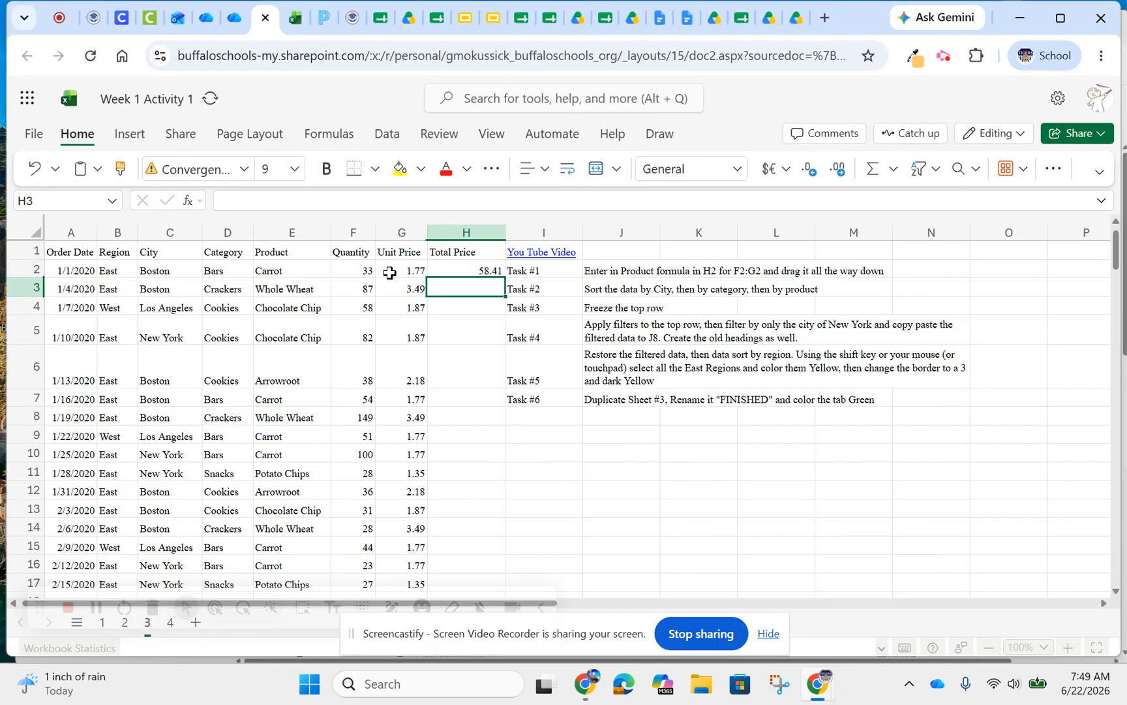
Fill the H2 product formula down the Total Price column for all data rows
left_click(473, 270)
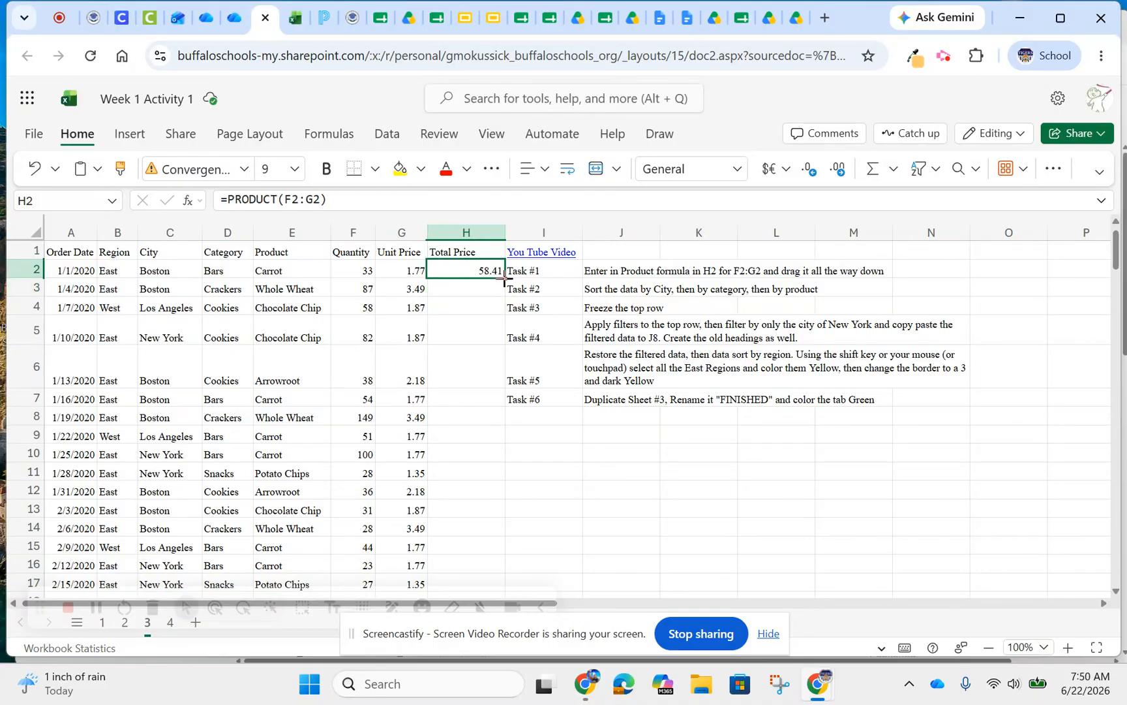
left_click_drag(505, 277, 498, 372)
scroll(499, 373, "up", 20)
scroll(501, 373, "up", 20)
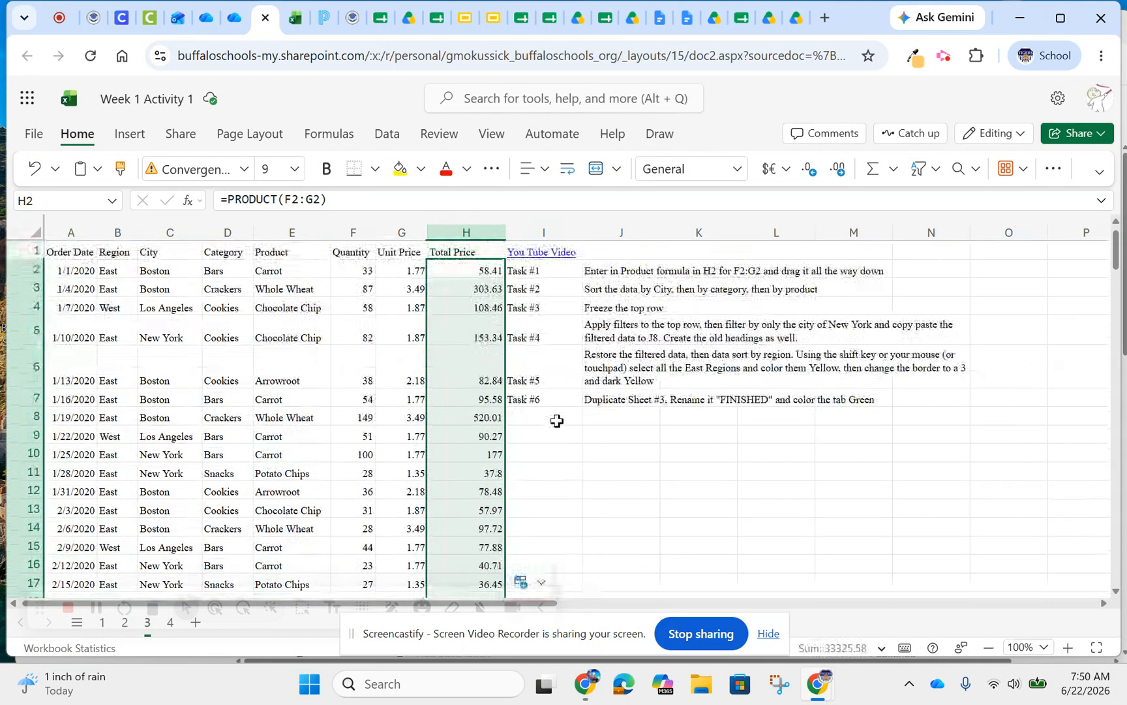
left_click(609, 470)
Start a custom sort of the whole data table, headers included, with City ascending as the first sort level
left_click_drag(69, 252, 454, 254)
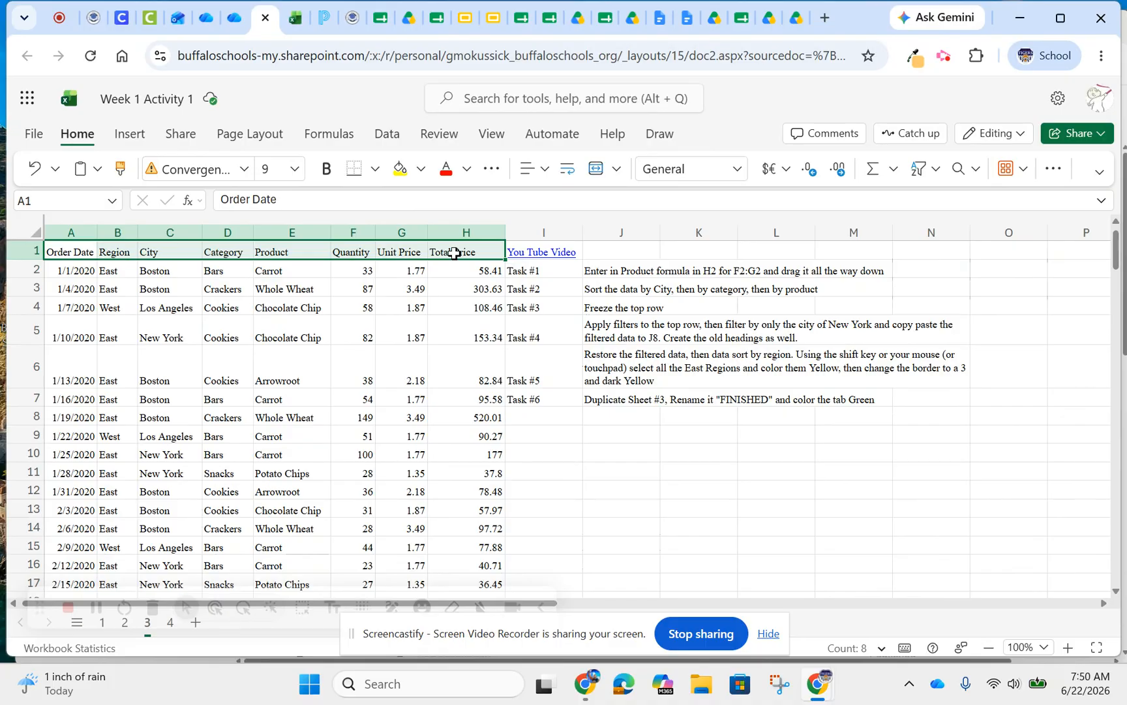
key("ctrl+shift+Down")
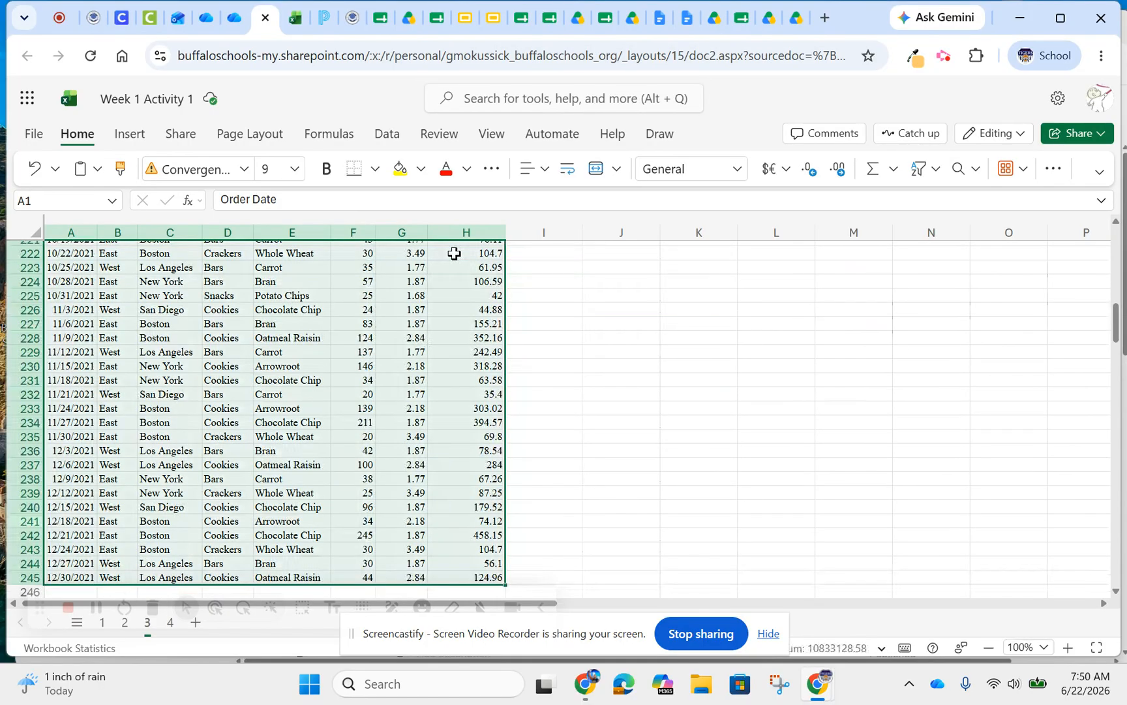
scroll(454, 253, "up", 20)
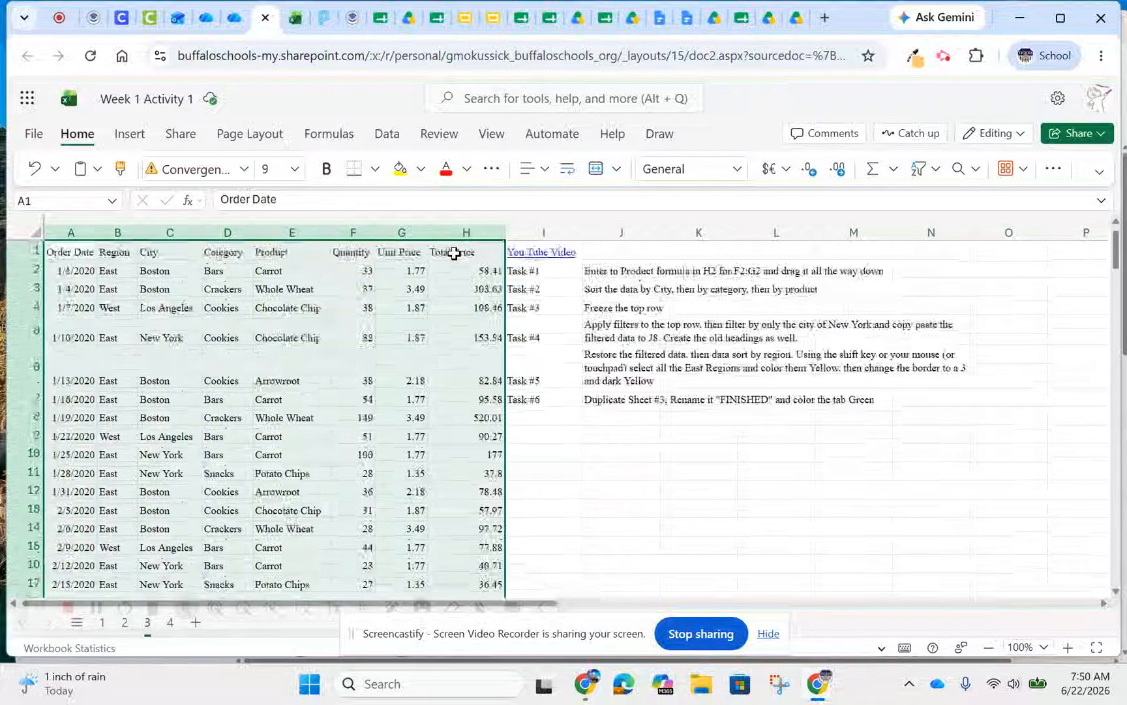
left_click(385, 135)
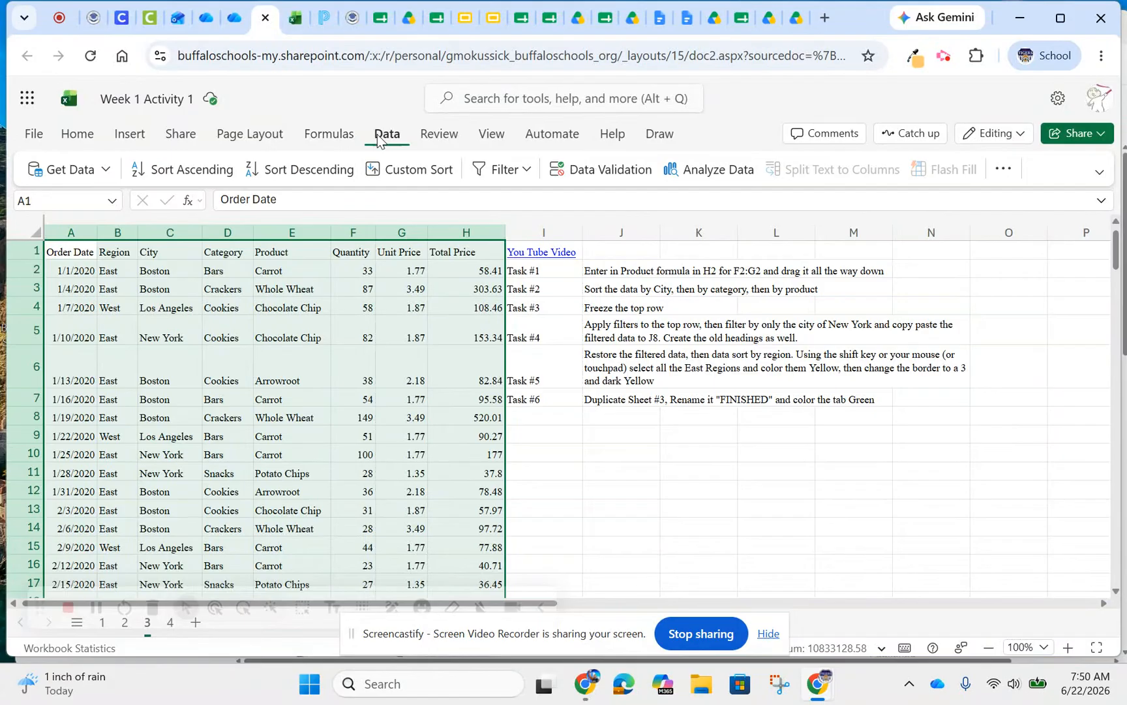
left_click(408, 178)
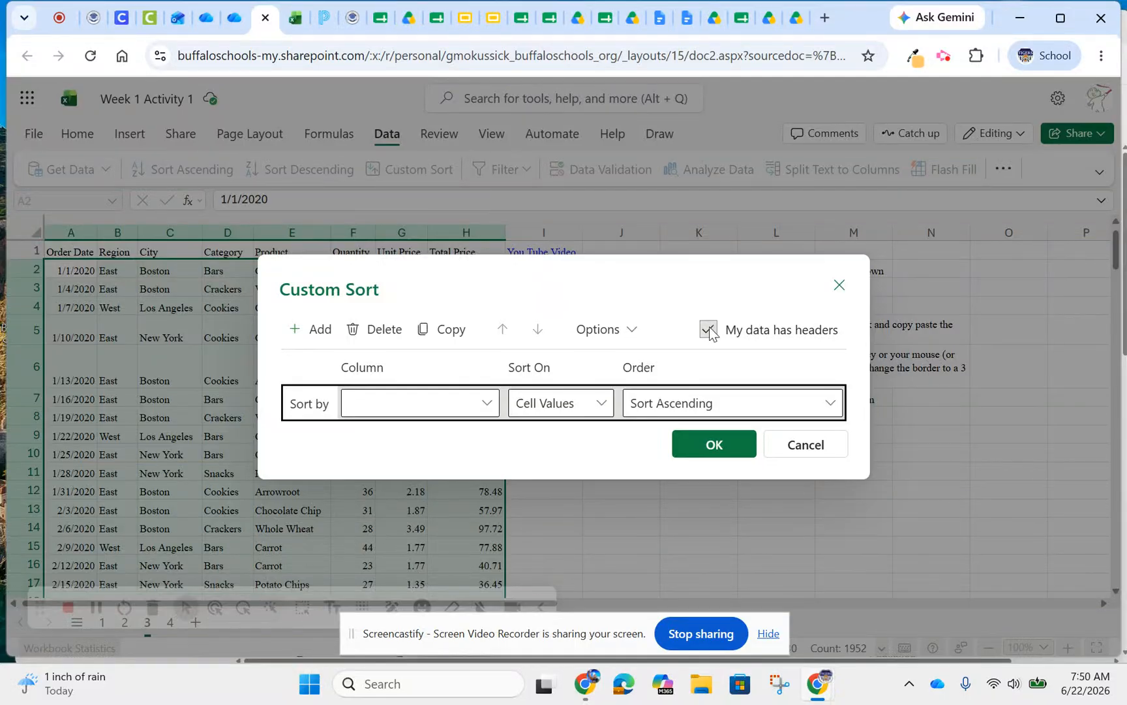
left_click_drag(462, 278, 466, 320)
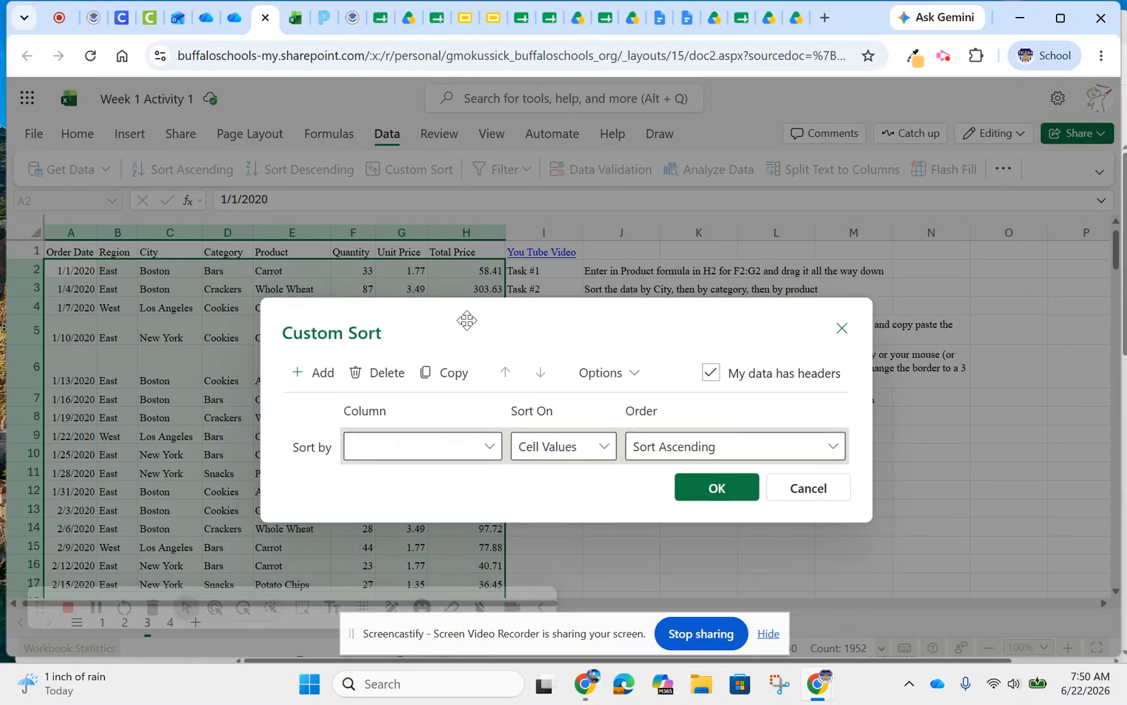
left_click(489, 451)
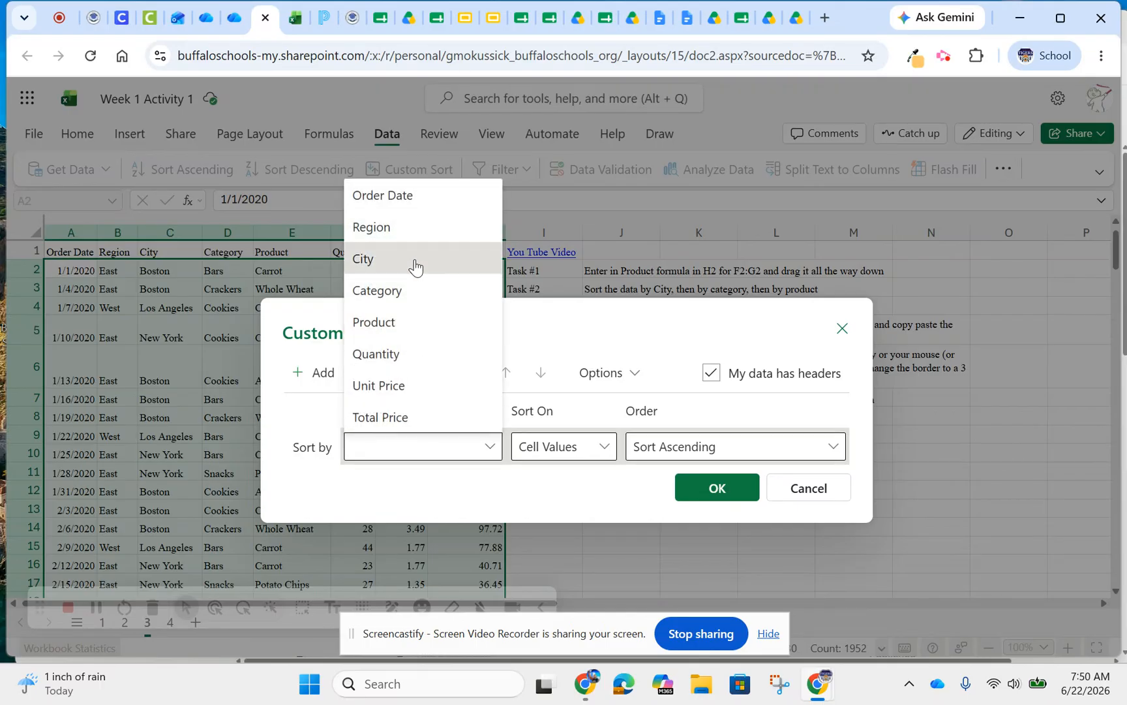
left_click(416, 261)
Add Category and Product as the second and third ascending sort levels and apply the sort
left_click(299, 372)
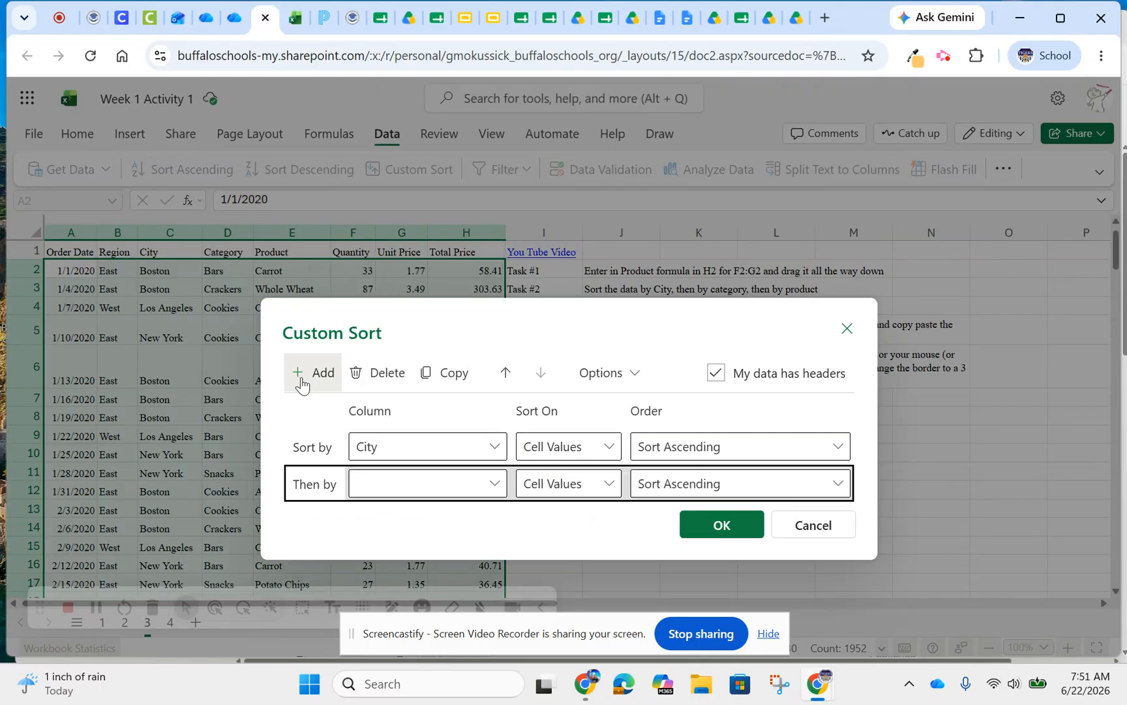
left_click(497, 488)
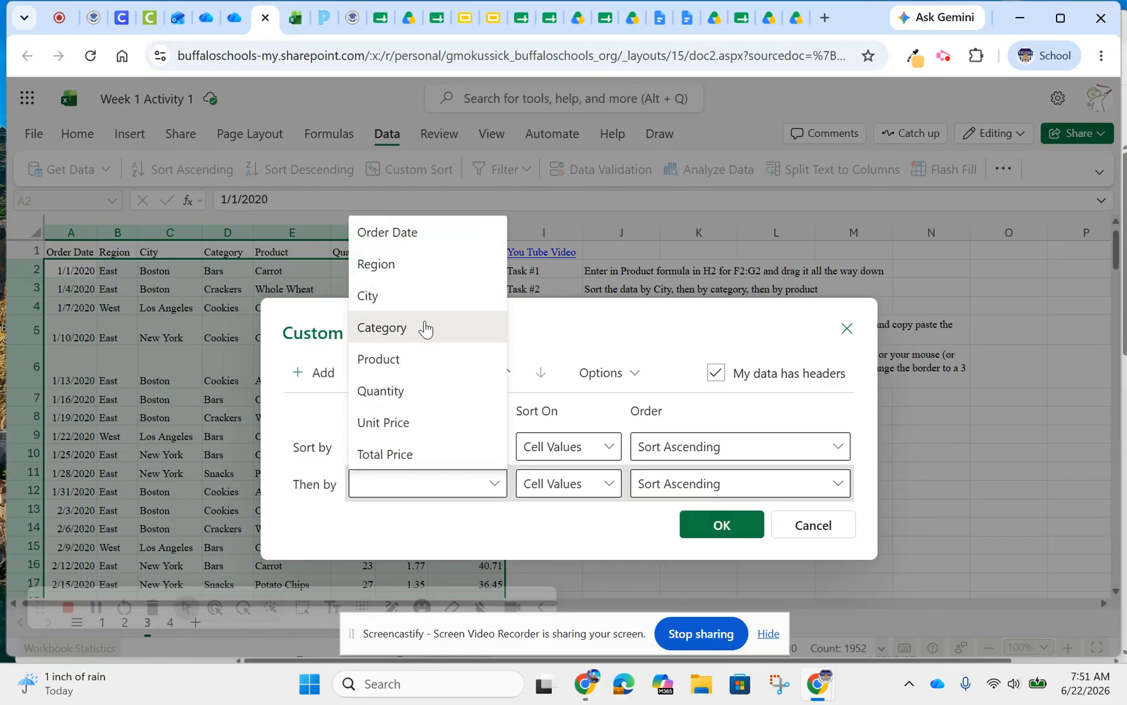
left_click(427, 325)
left_click(301, 374)
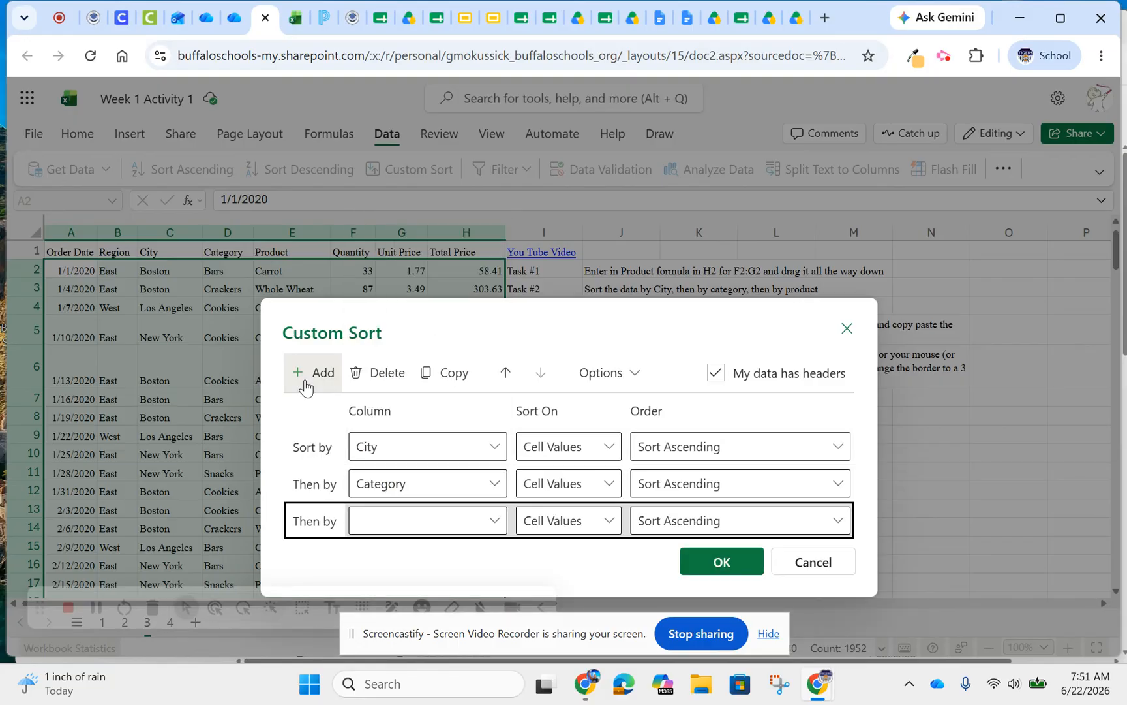
left_click(491, 526)
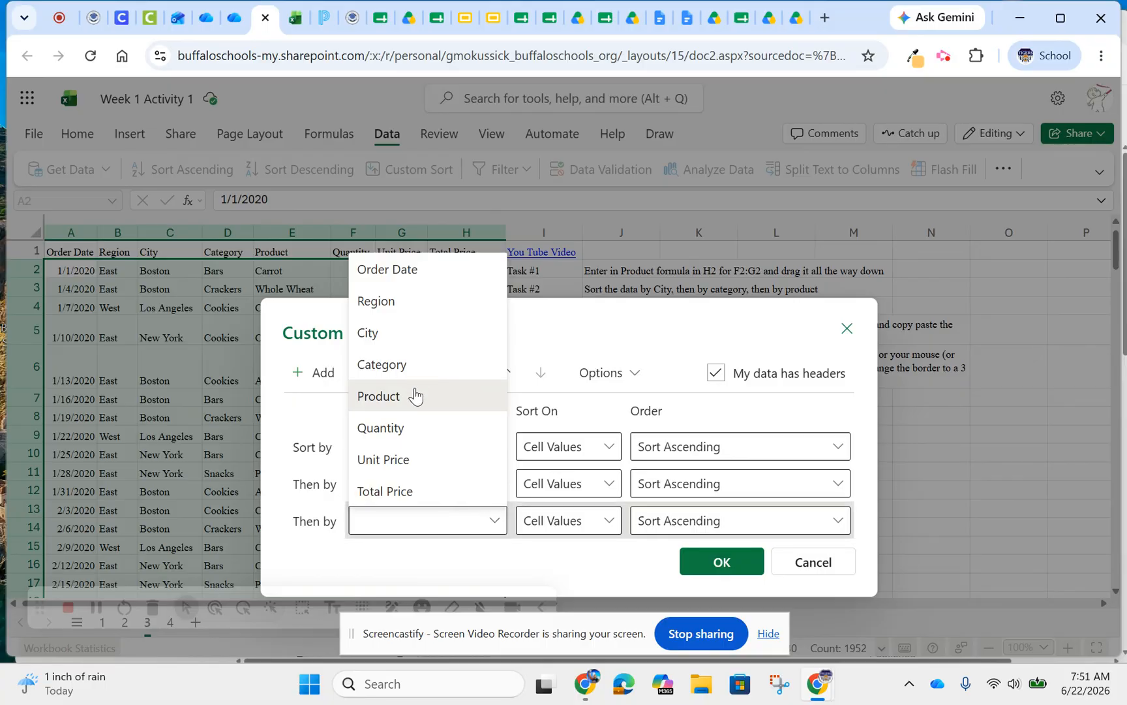
left_click(412, 396)
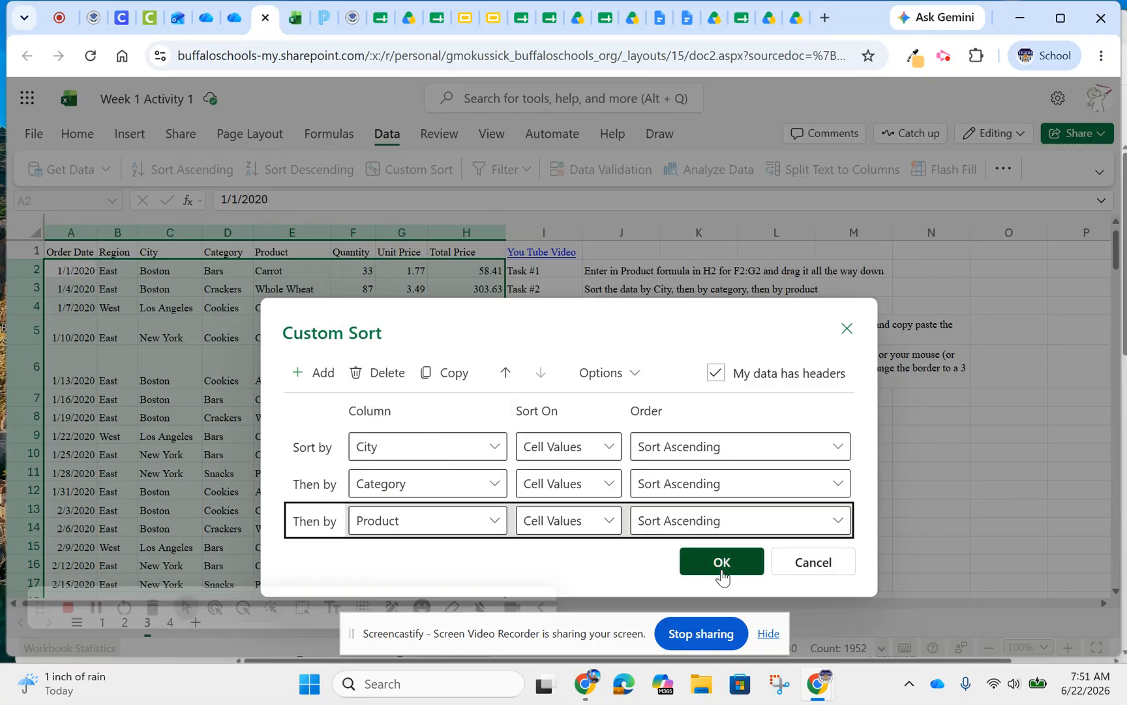
left_click(721, 566)
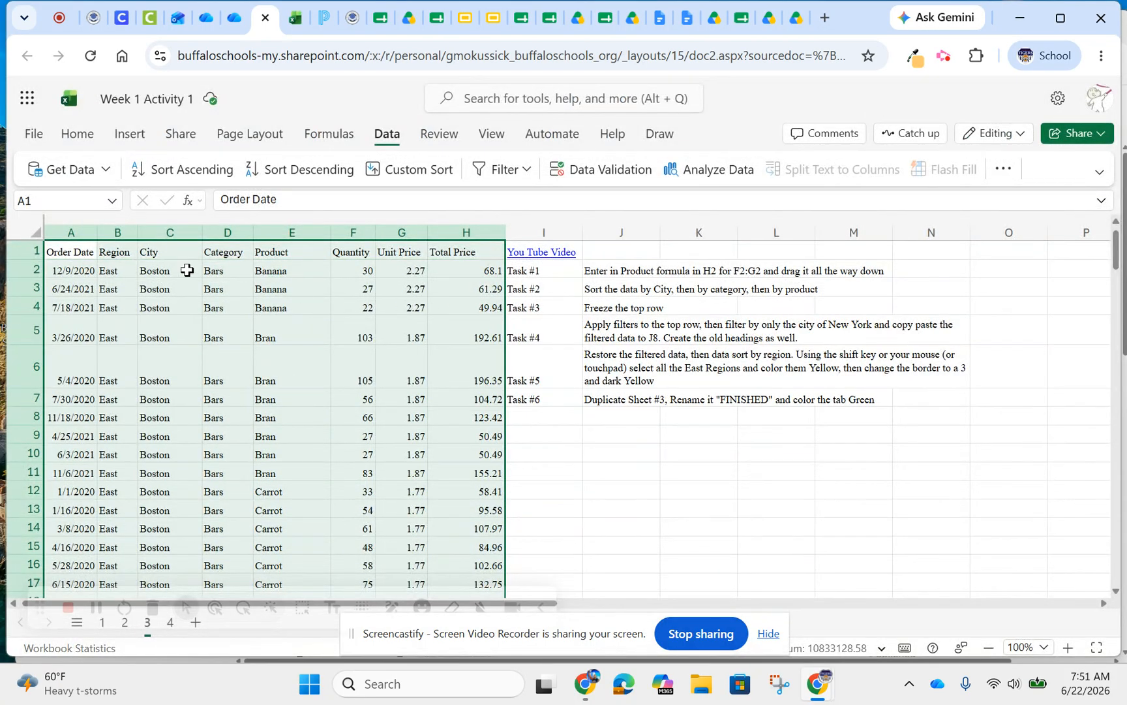
Freeze the top row of the sheet so the headings stay in place
left_click(20, 252)
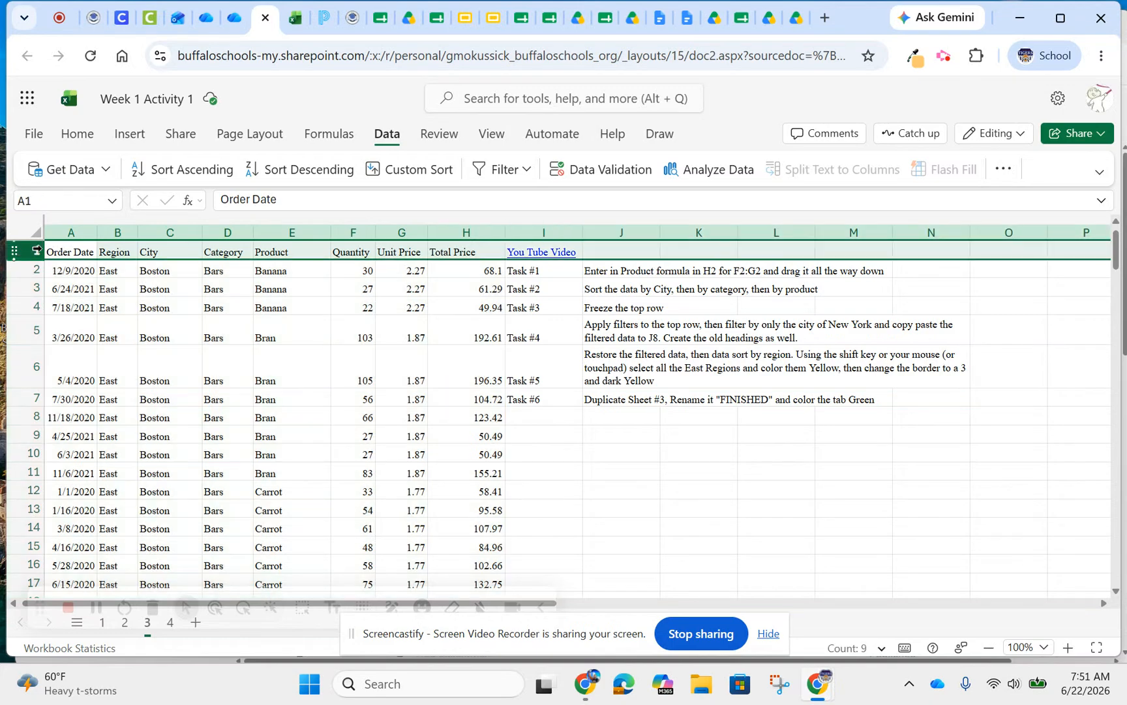
left_click(490, 139)
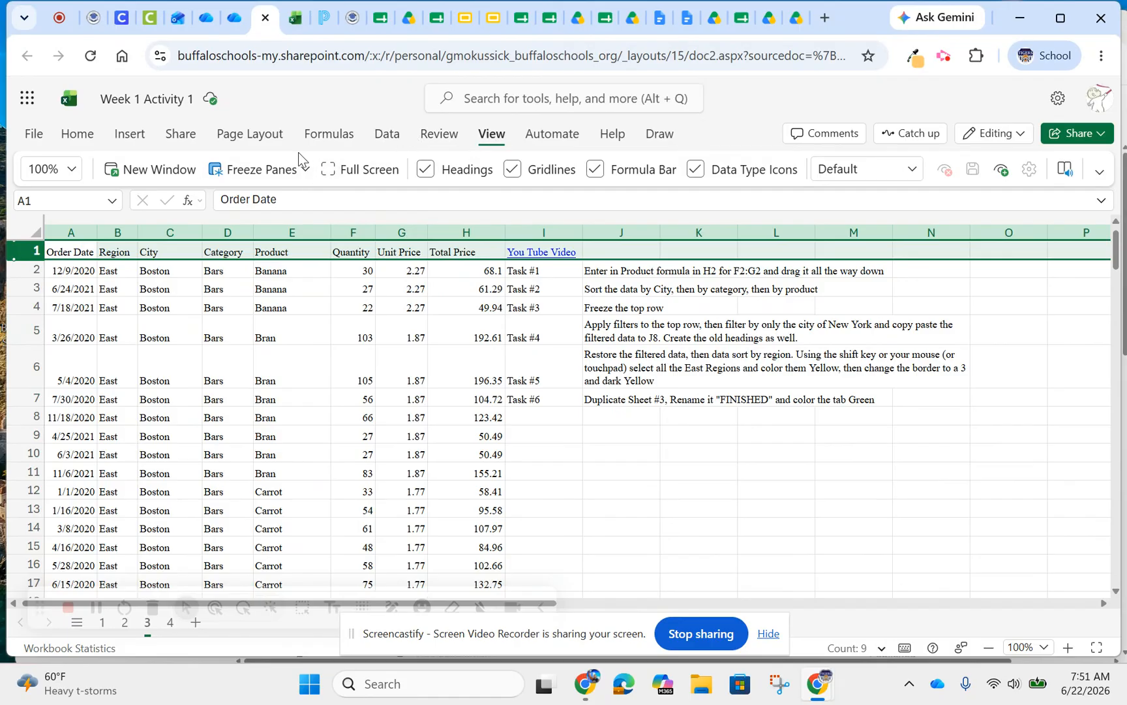
left_click(260, 169)
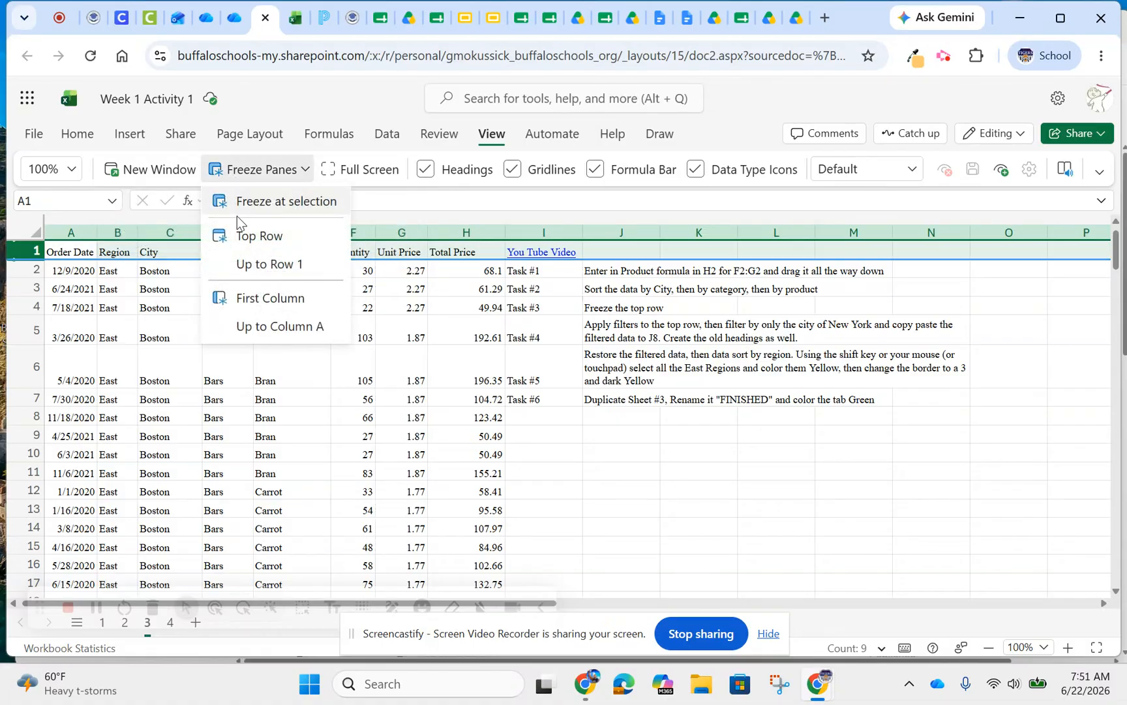
left_click(249, 242)
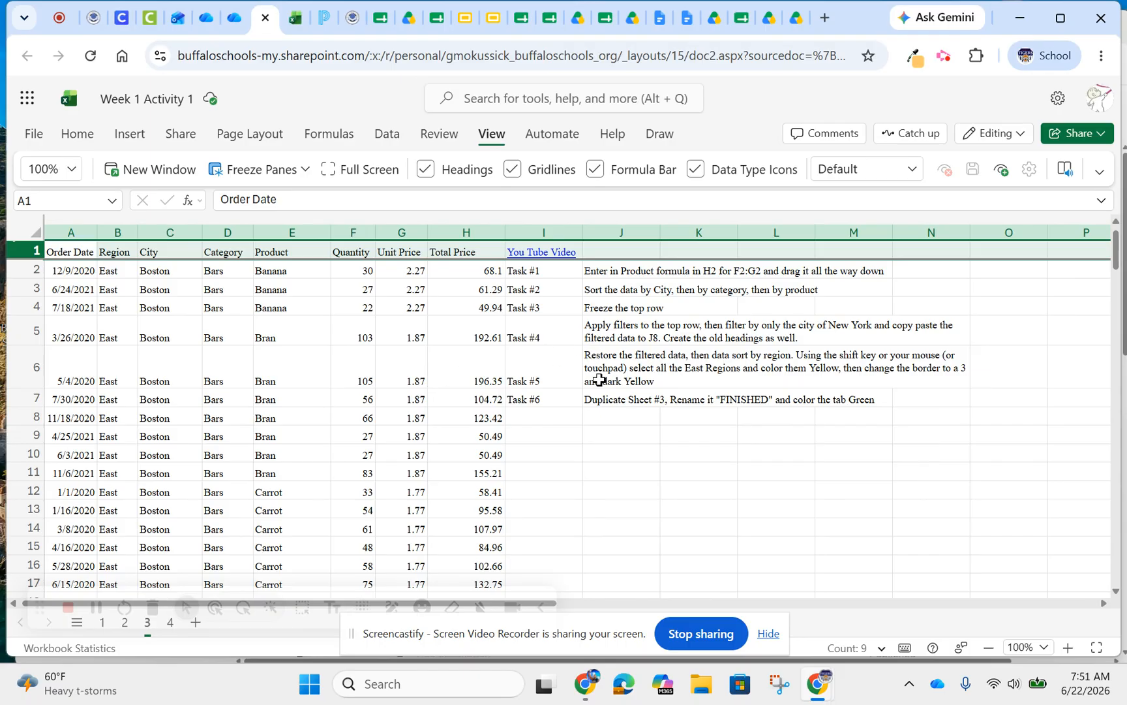
left_click(614, 424)
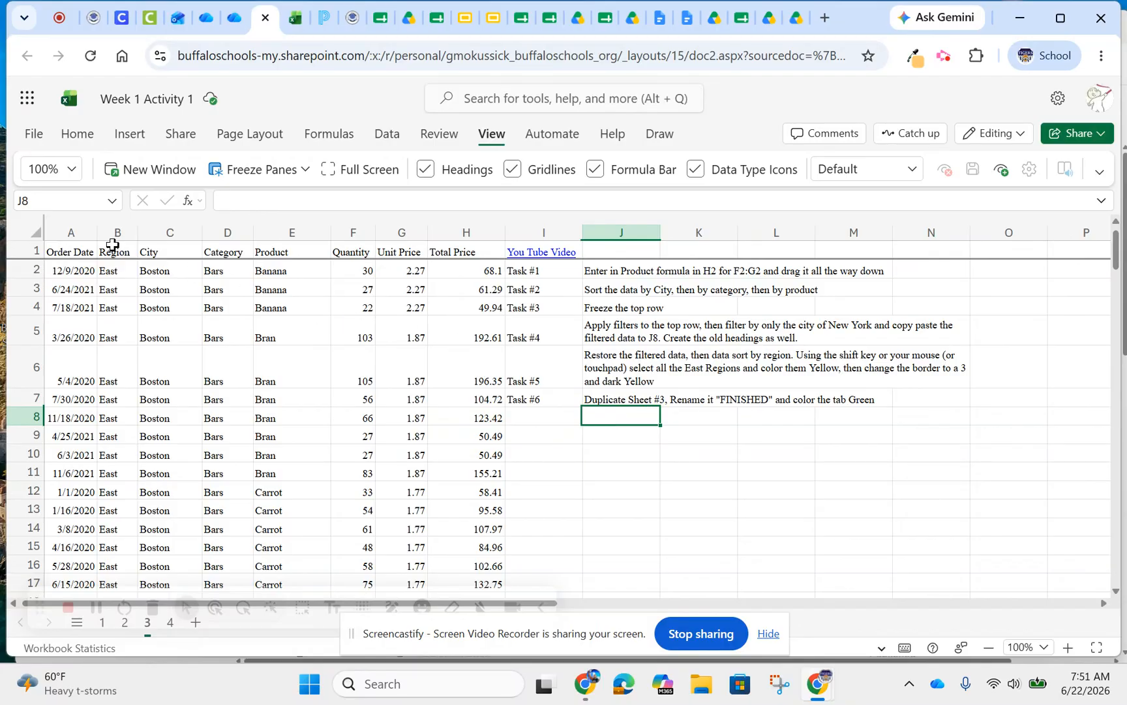
Apply filters to the headings of columns A through H
left_click(77, 250)
left_click_drag(77, 250, 246, 245)
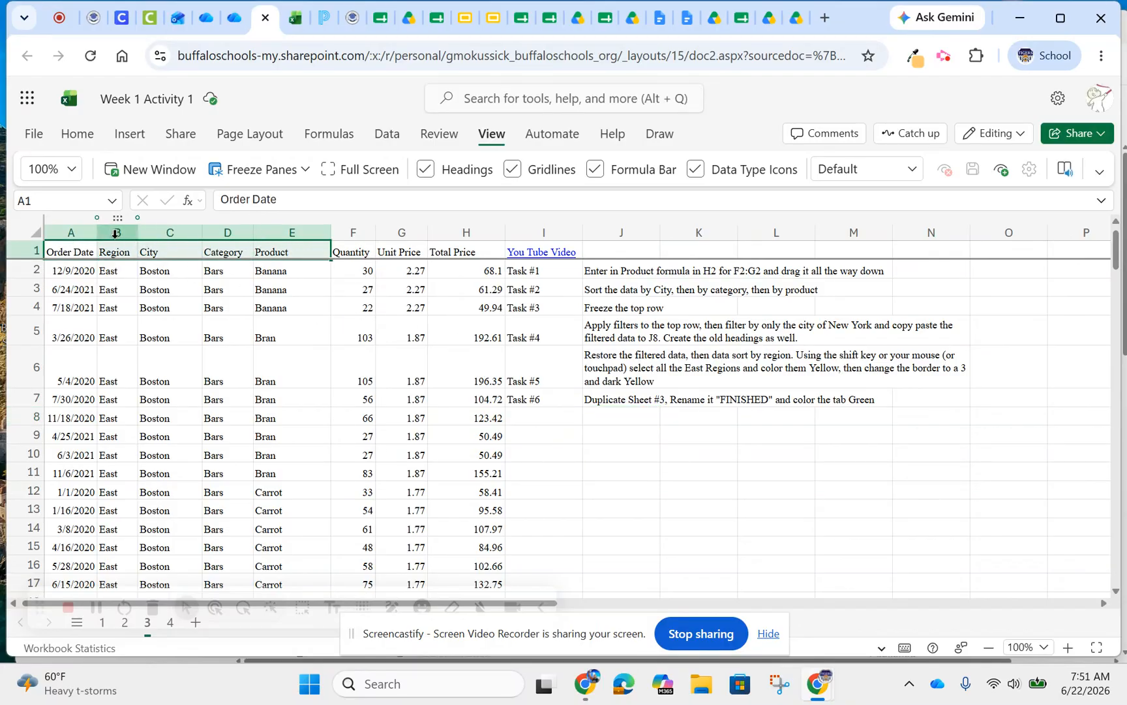
left_click_drag(71, 232, 475, 230)
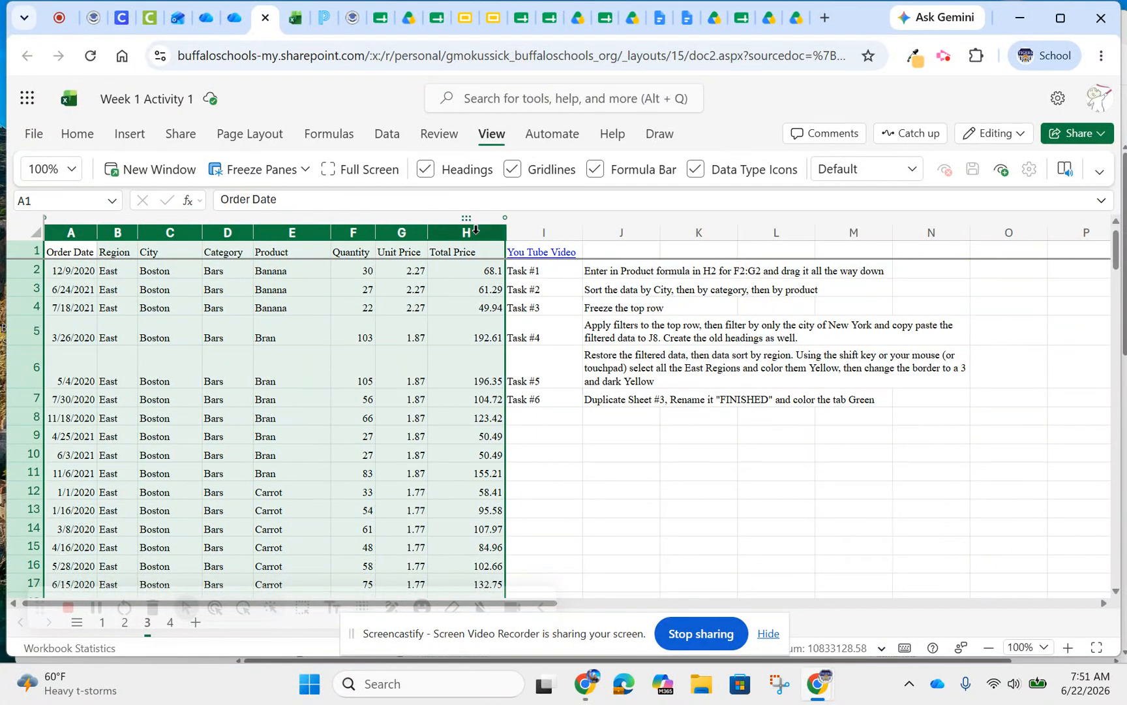
left_click(385, 137)
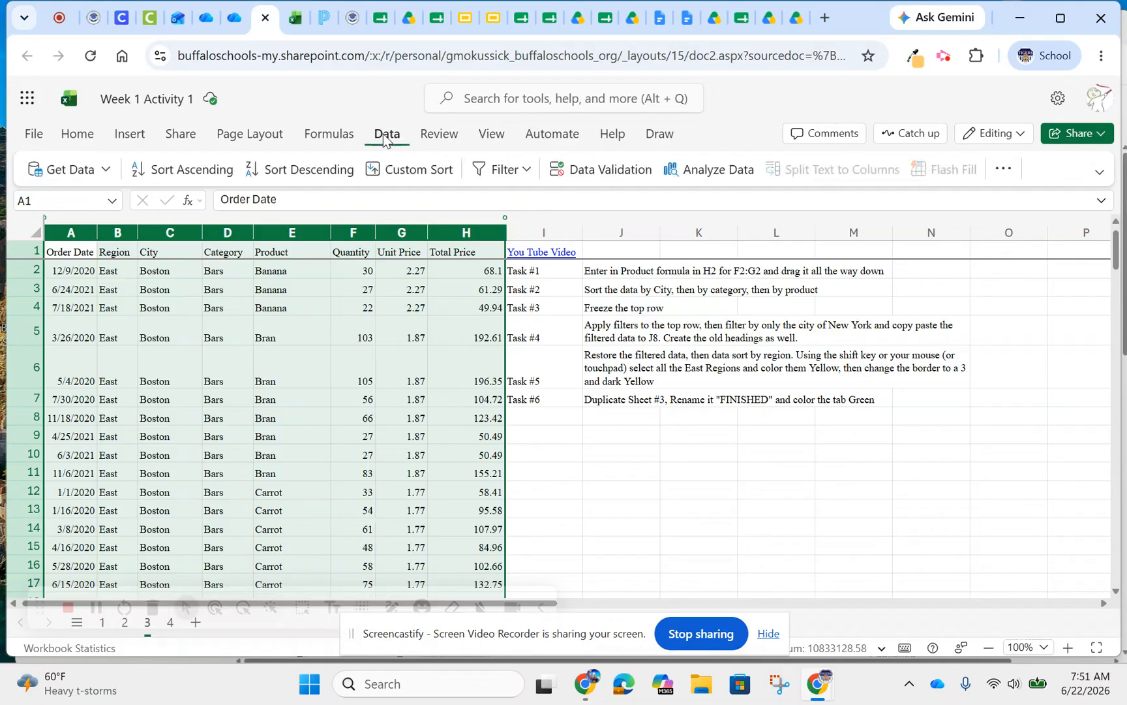
left_click(498, 174)
left_click(503, 198)
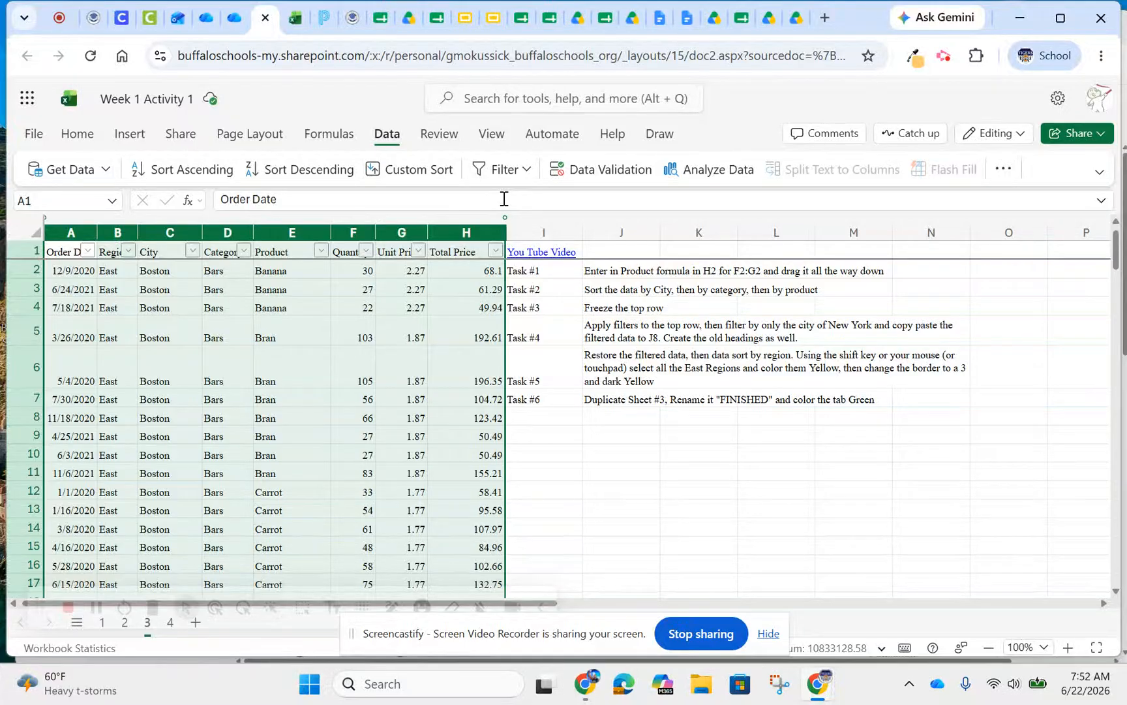
Filter the City column to show only New York
left_click(193, 252)
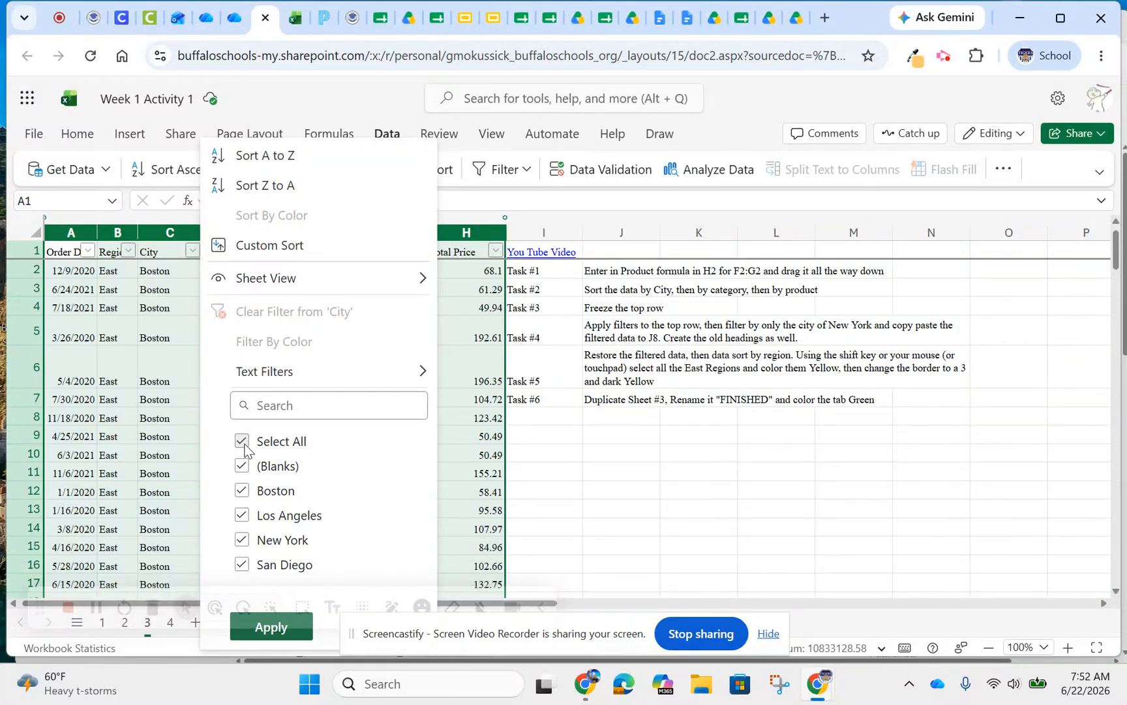
left_click(242, 443)
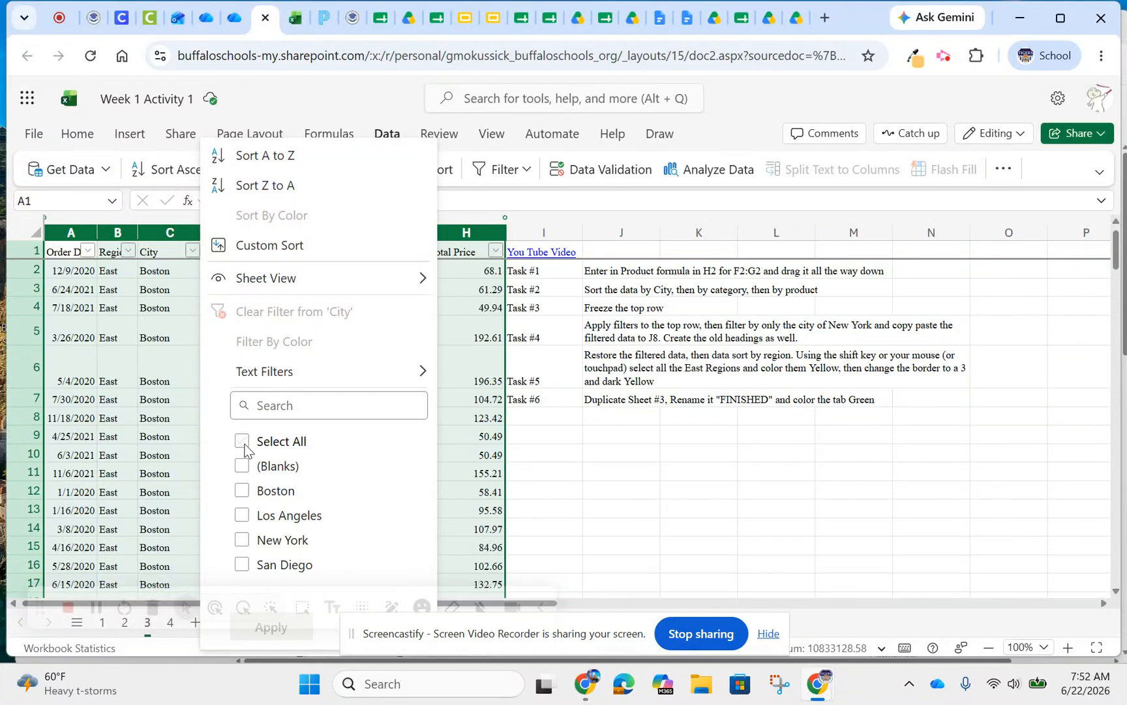
left_click(243, 540)
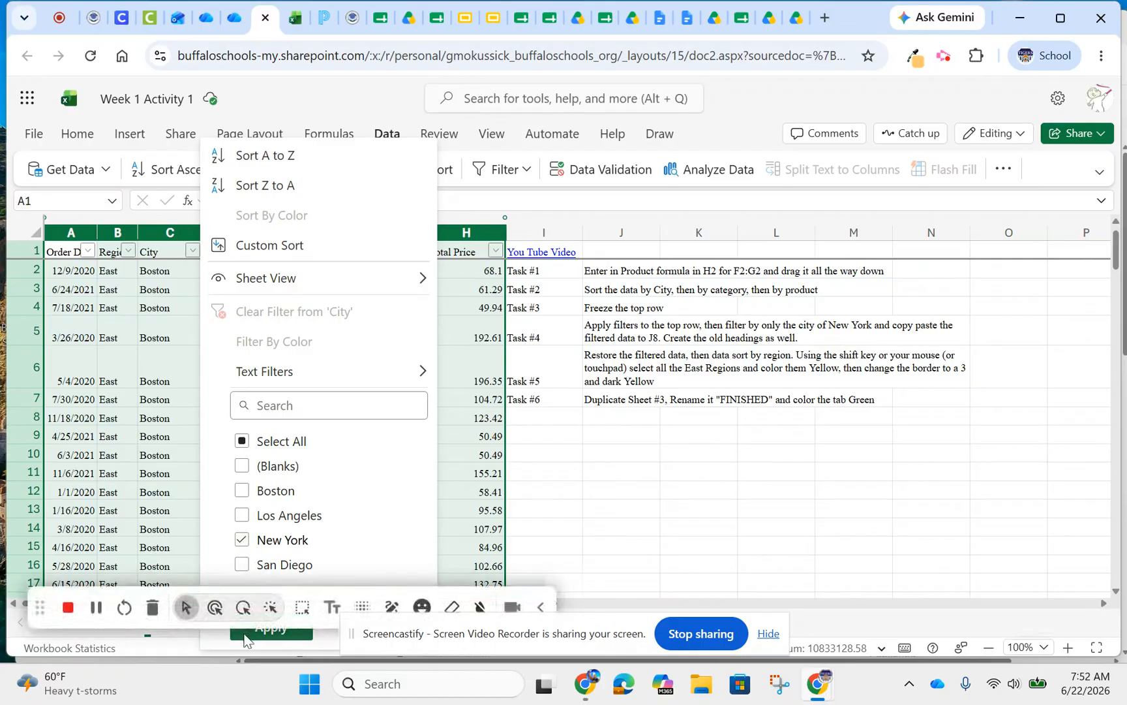
left_click_drag(39, 607, 396, 586)
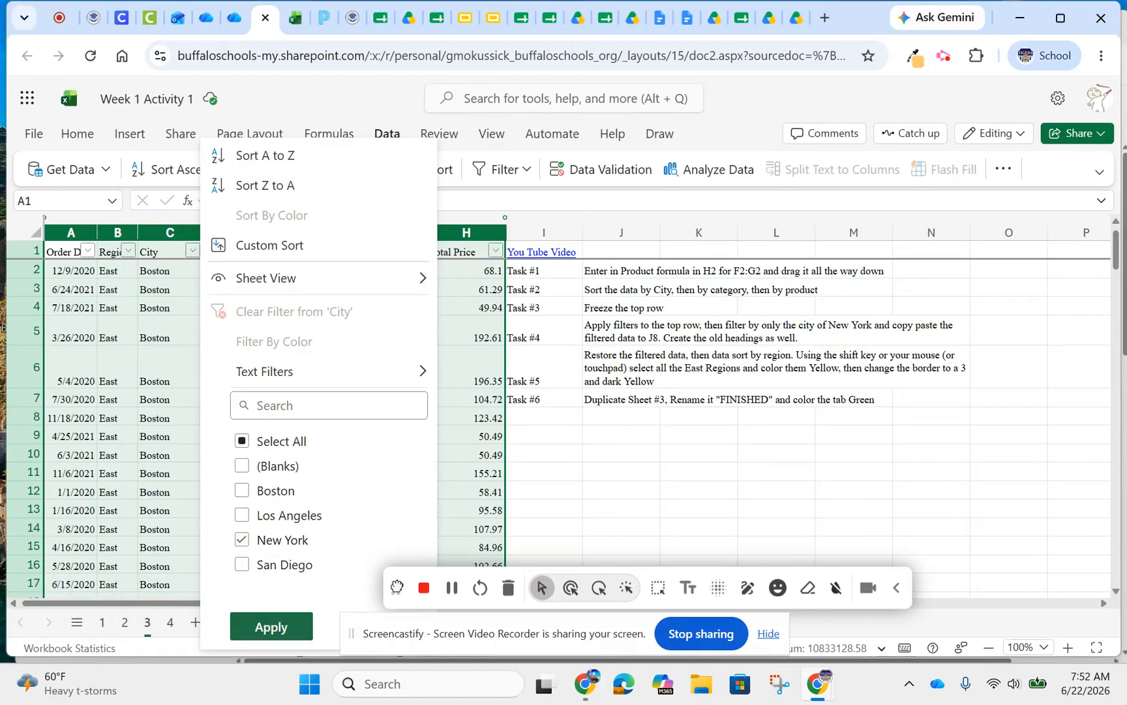
left_click(258, 629)
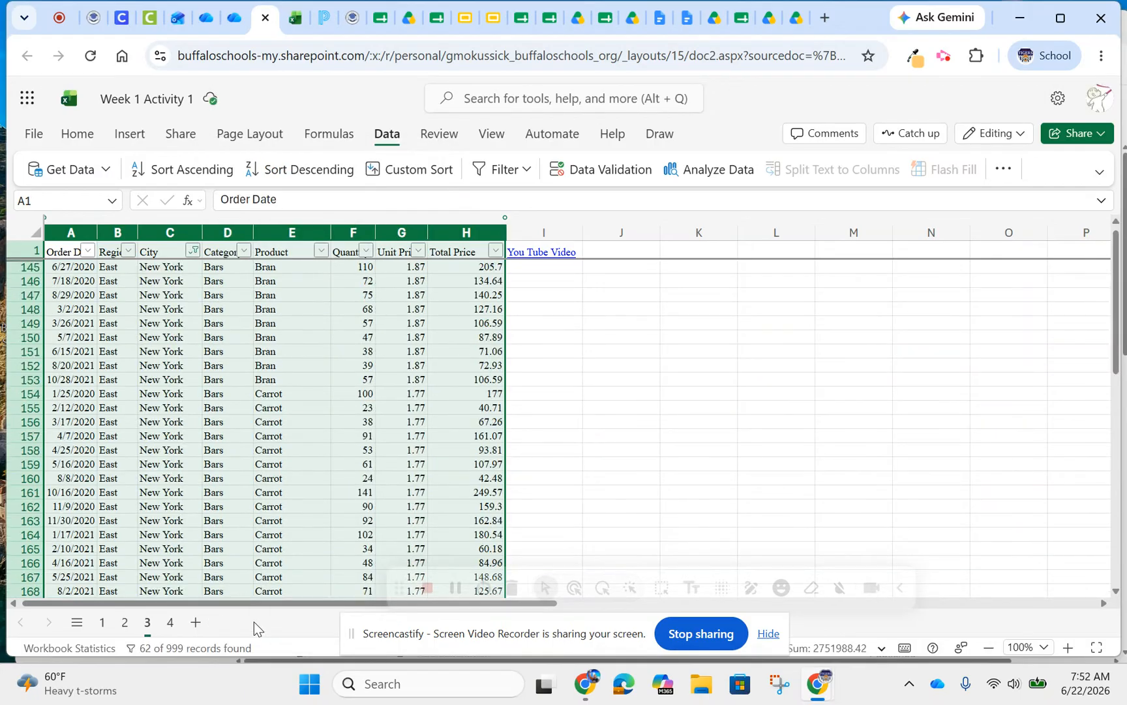
Copy the filtered New York rows from A145 to H206, leaving out the heading row
left_click(62, 268)
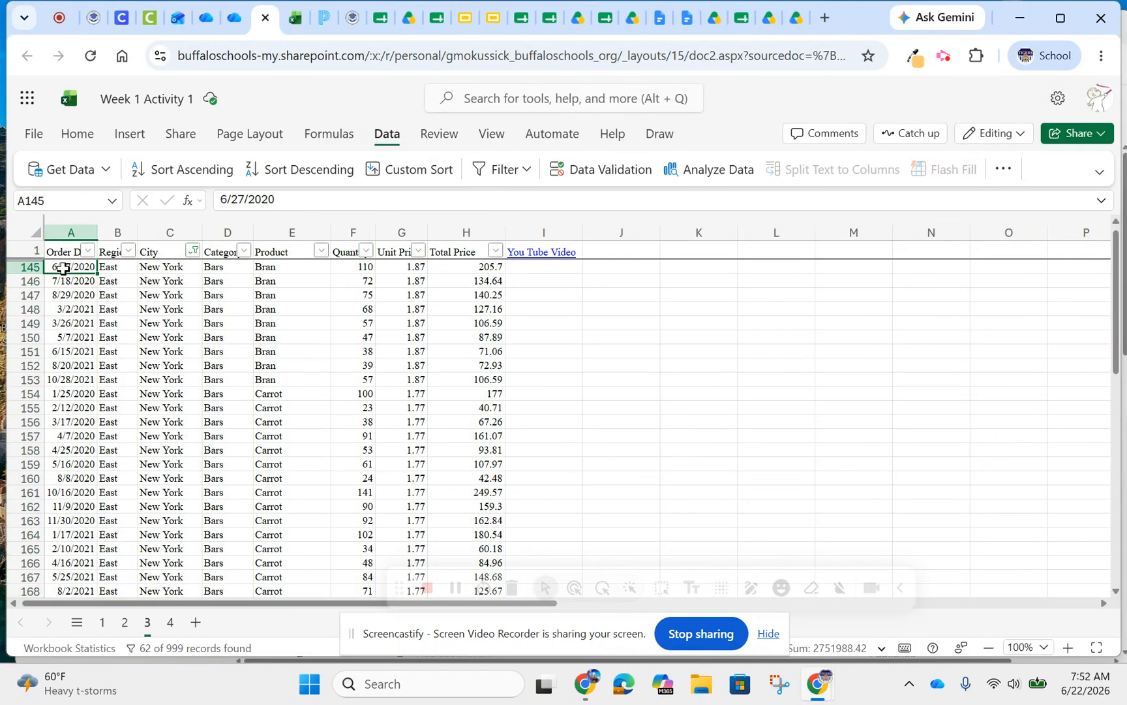
left_click_drag(63, 268, 464, 405)
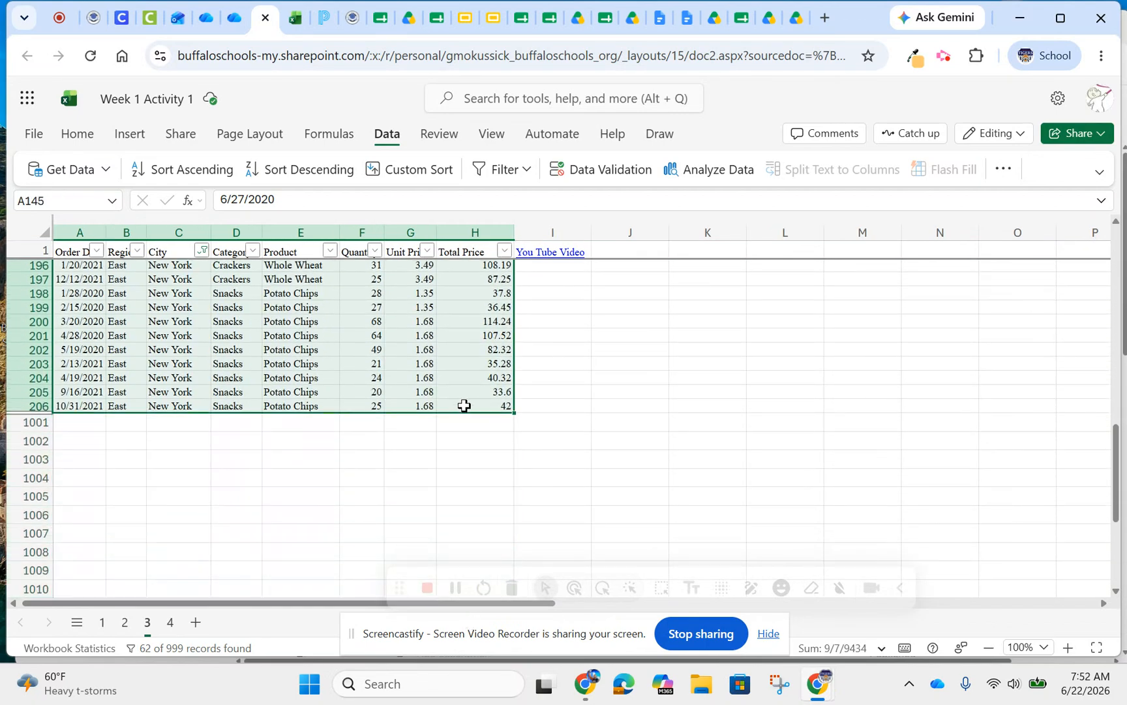
key("ctrl+c")
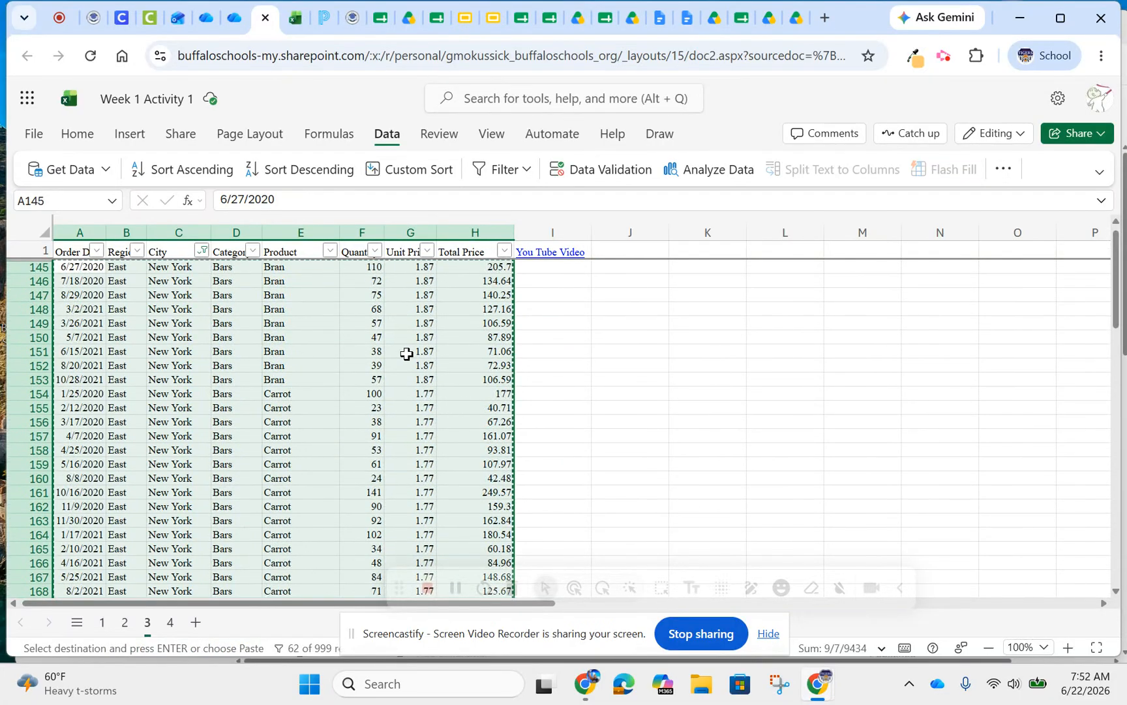
Restore all rows by reselecting every value in the City column's filter
left_click(203, 252)
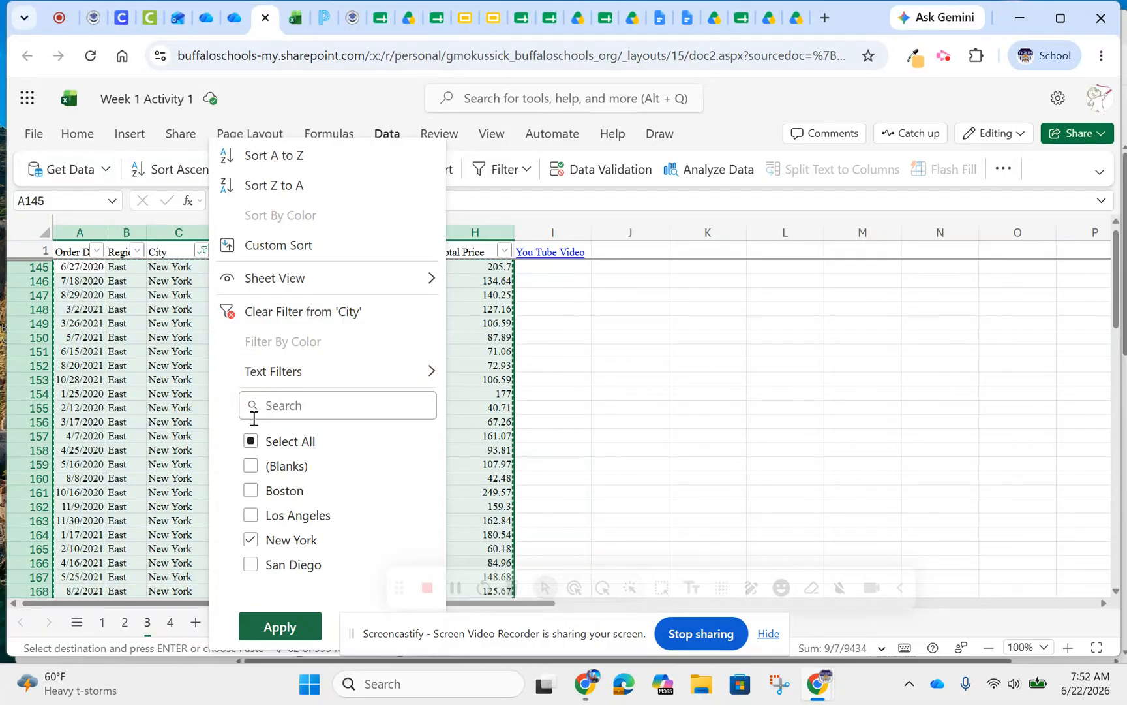
left_click(250, 441)
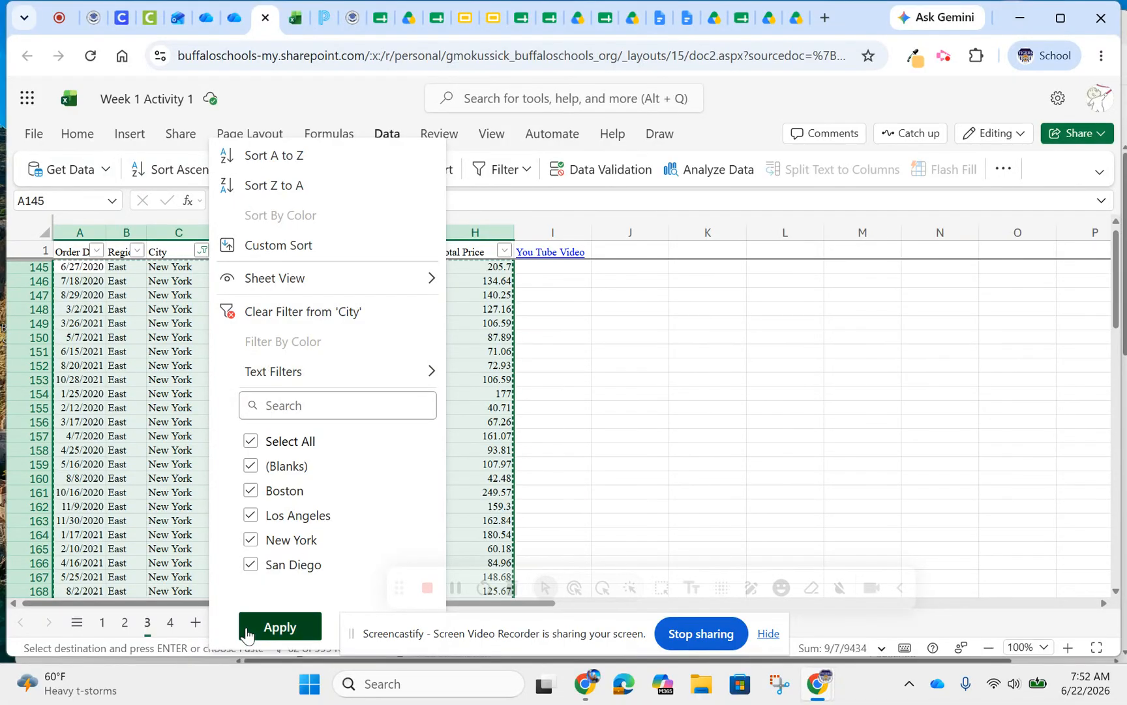
left_click(270, 616)
scroll(613, 425, "up", 20)
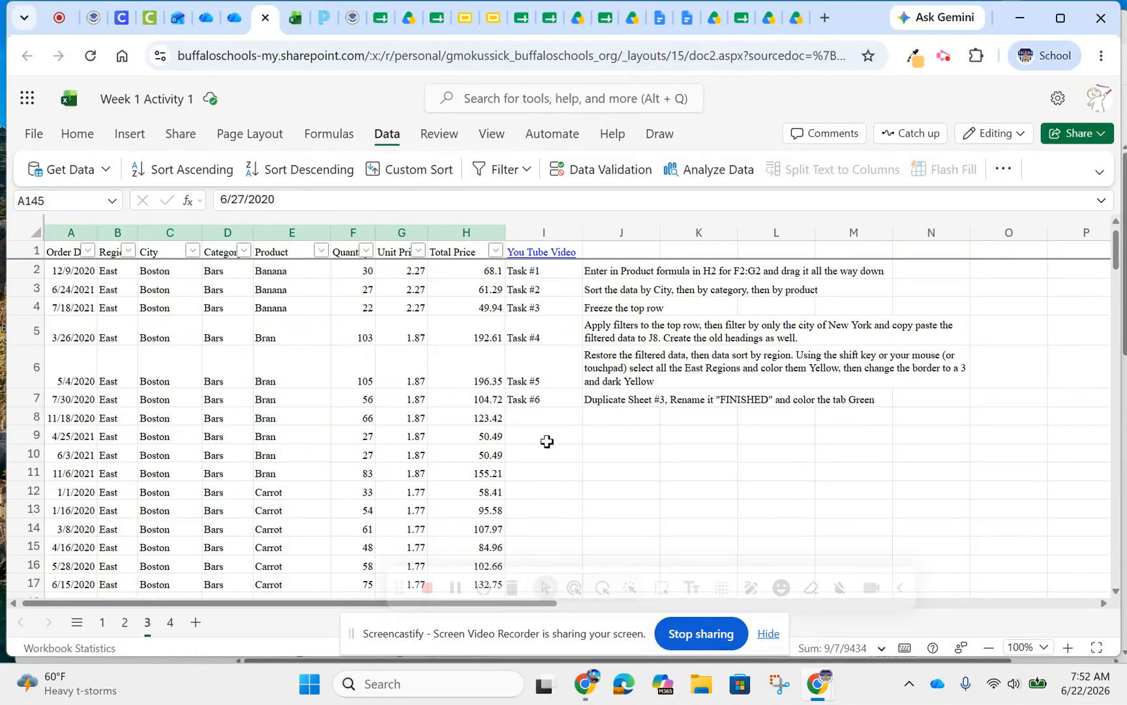
Paste the copied New York rows starting at I9, and copy the headings from A1:H1 to row 8 starting at I8
left_click(566, 435)
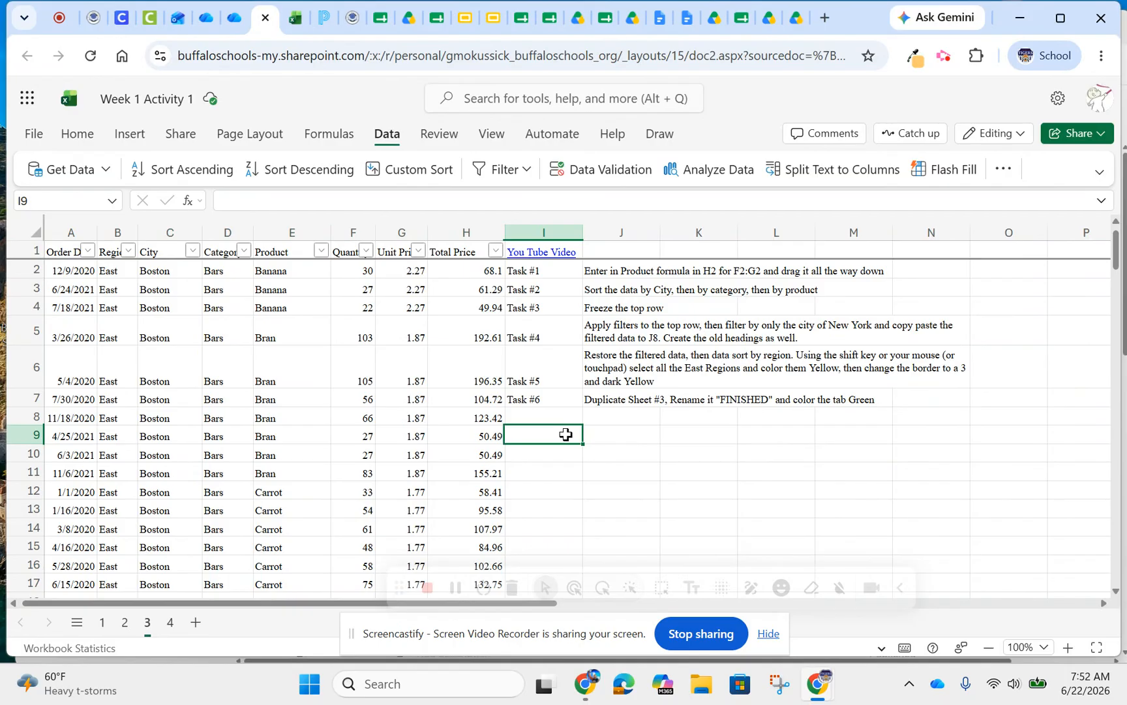
key("ctrl+v")
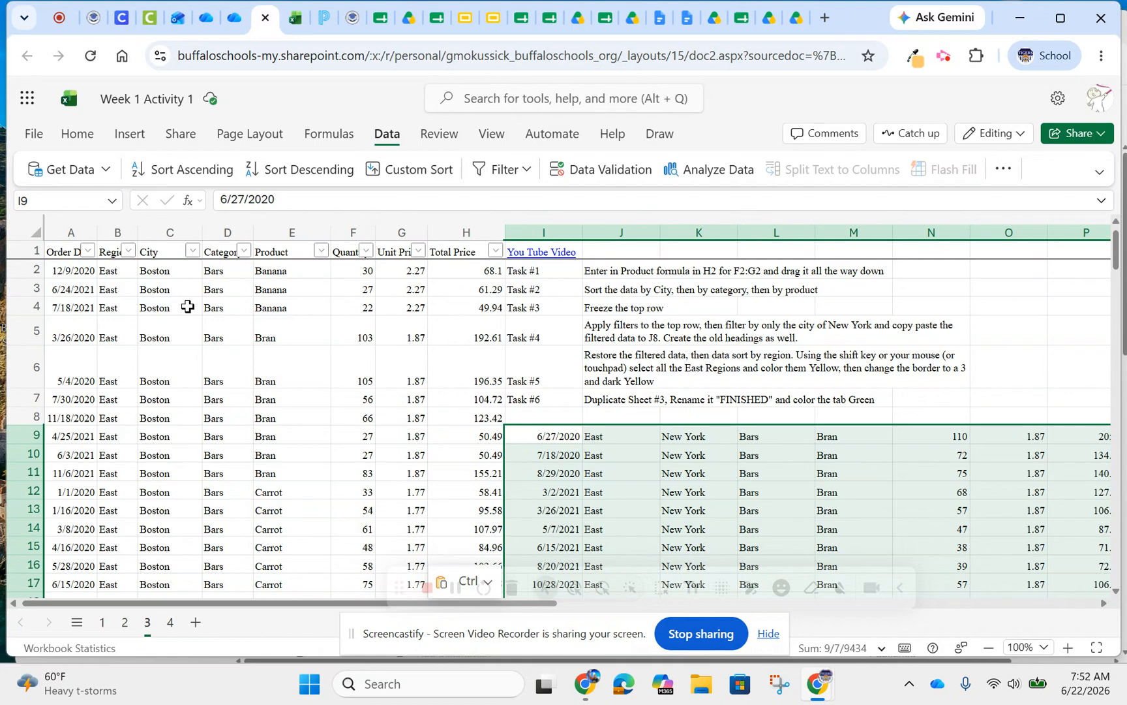
left_click_drag(73, 249, 434, 247)
key("ctrl+c")
left_click(543, 415)
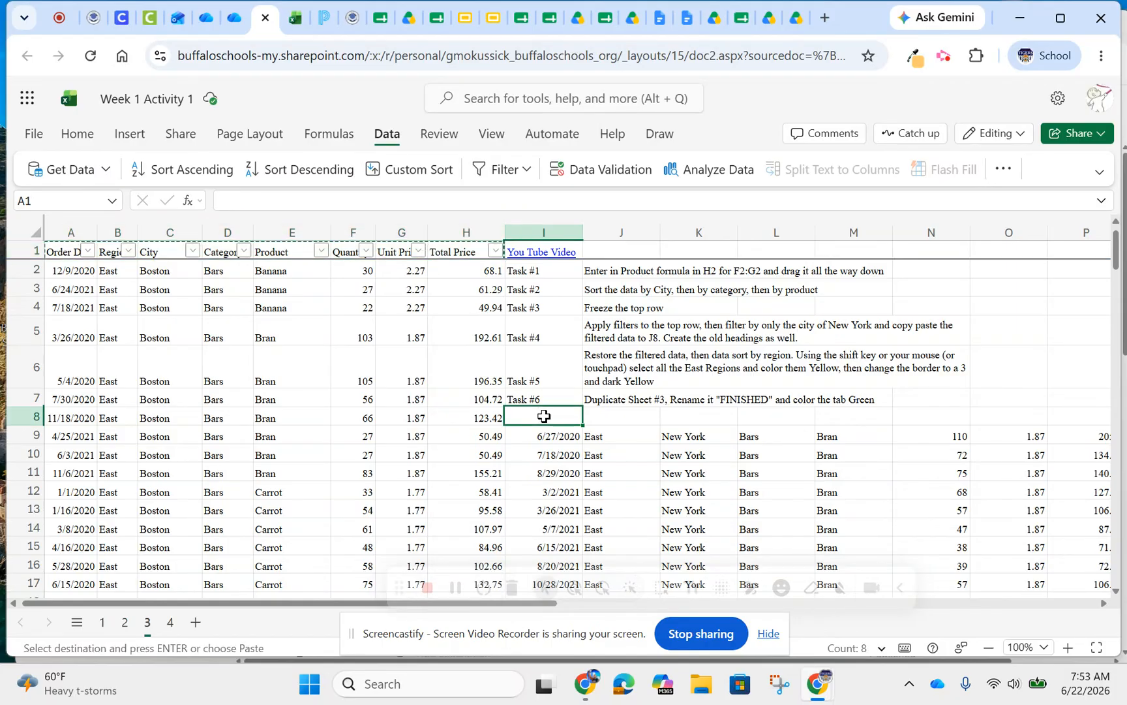
key("ctrl+v")
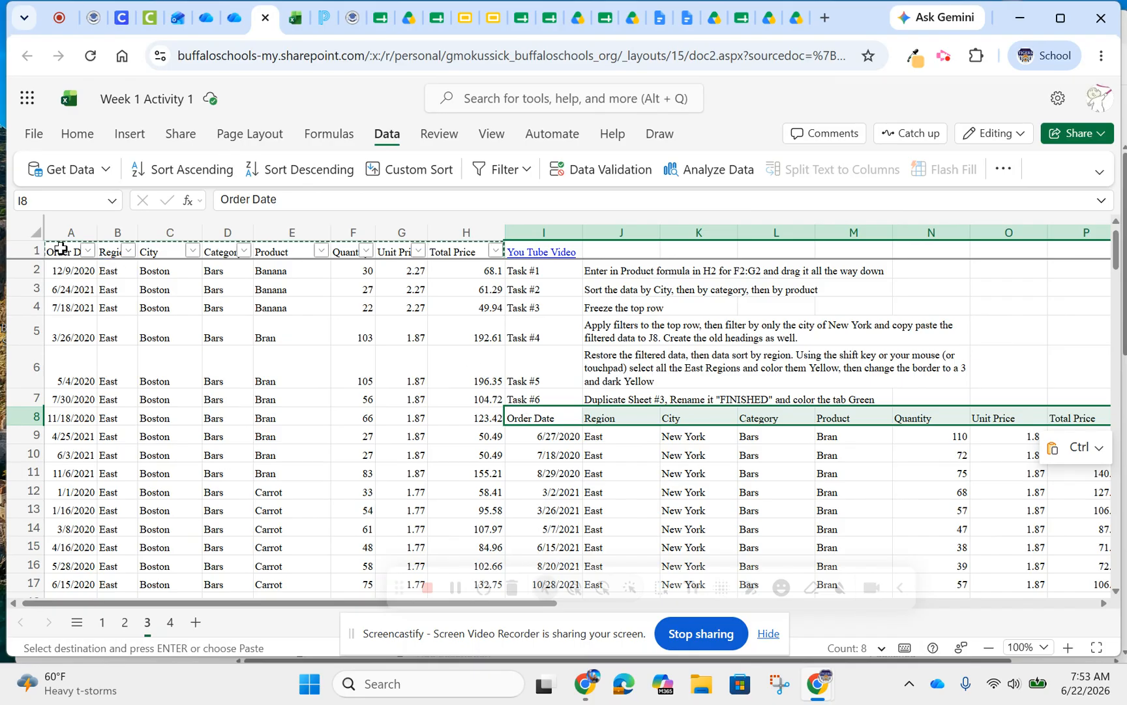
Select the data in columns A through H from the heading row down and filter the Region column to show only East
left_click_drag(60, 250, 421, 251)
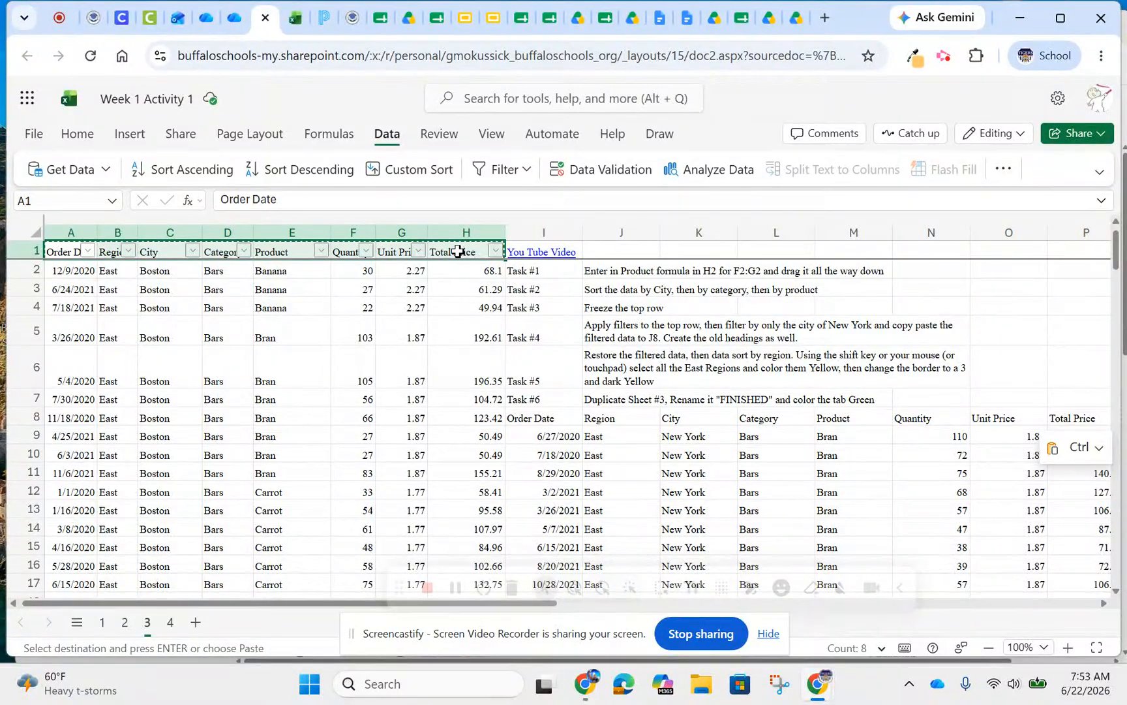
key("ctrl+shift+Down")
scroll(592, 371, "up", 20)
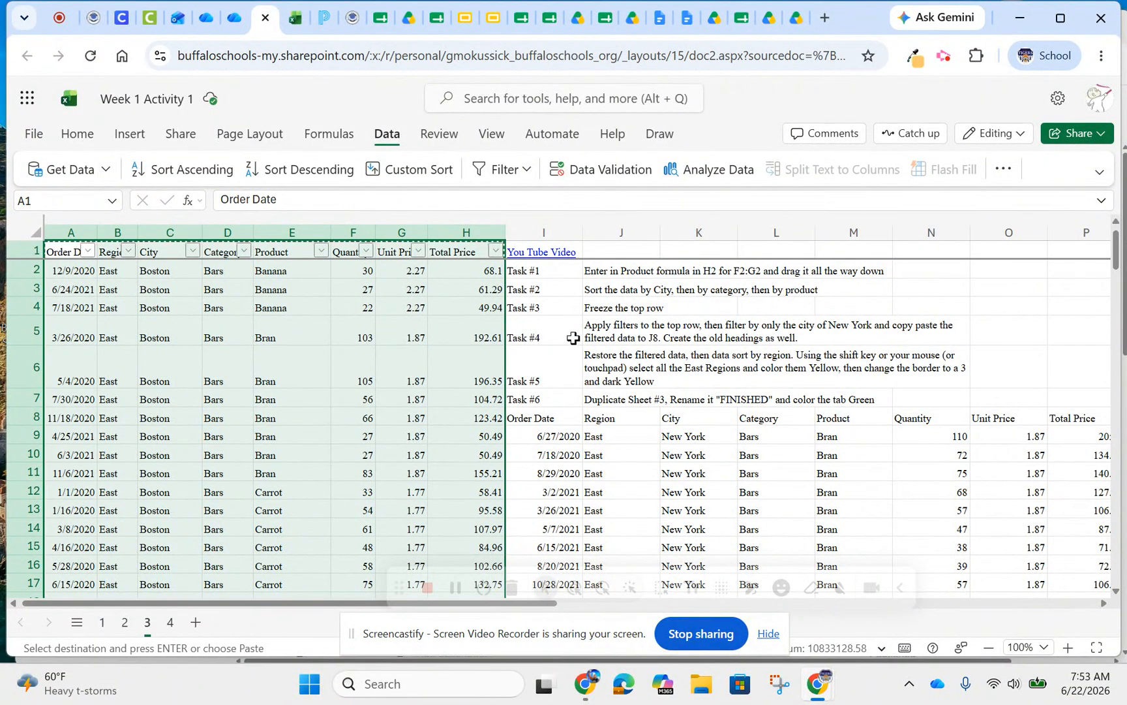
left_click(128, 252)
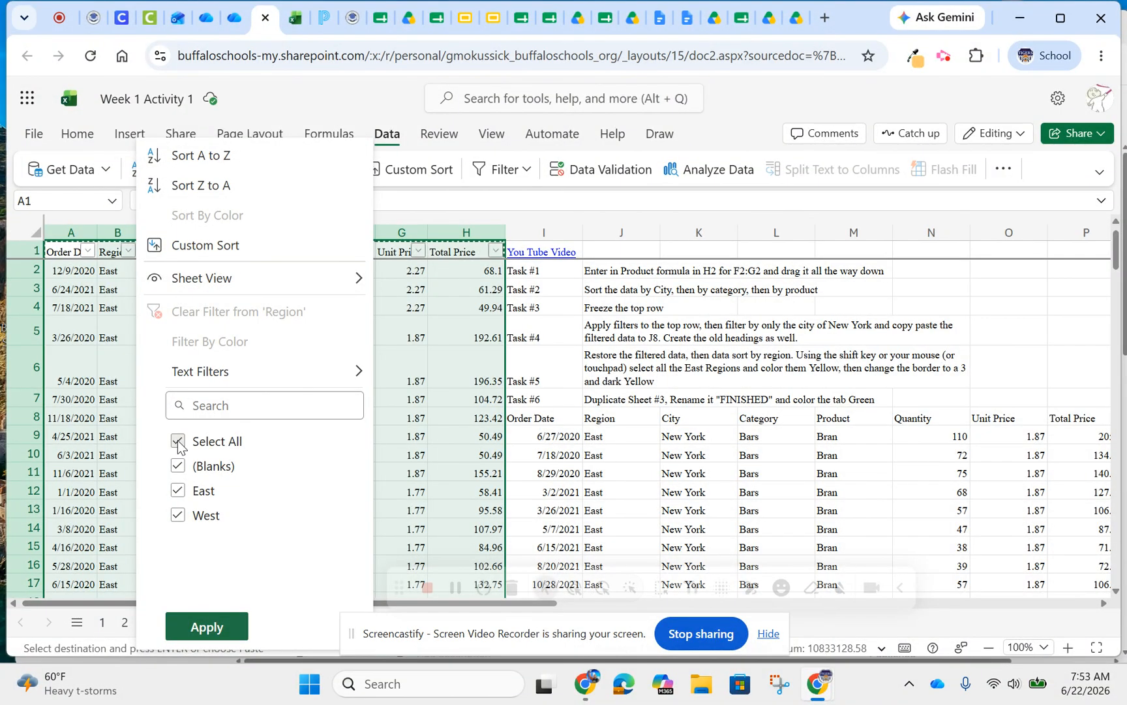
left_click(178, 442)
left_click(179, 490)
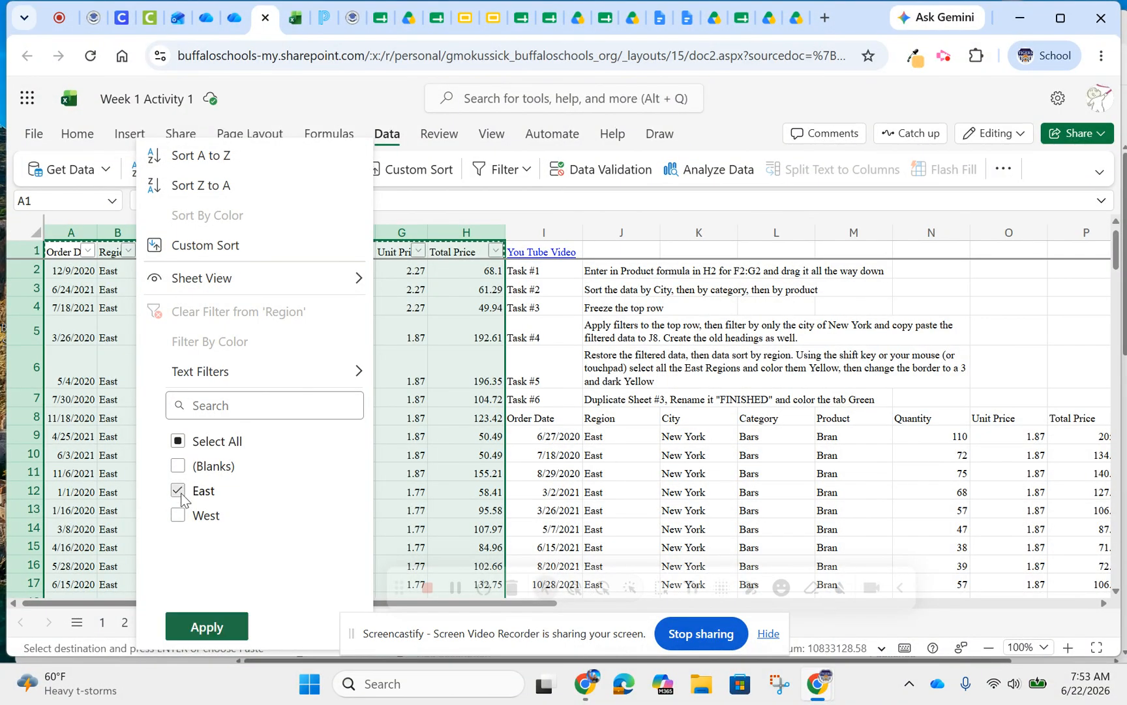
left_click(193, 633)
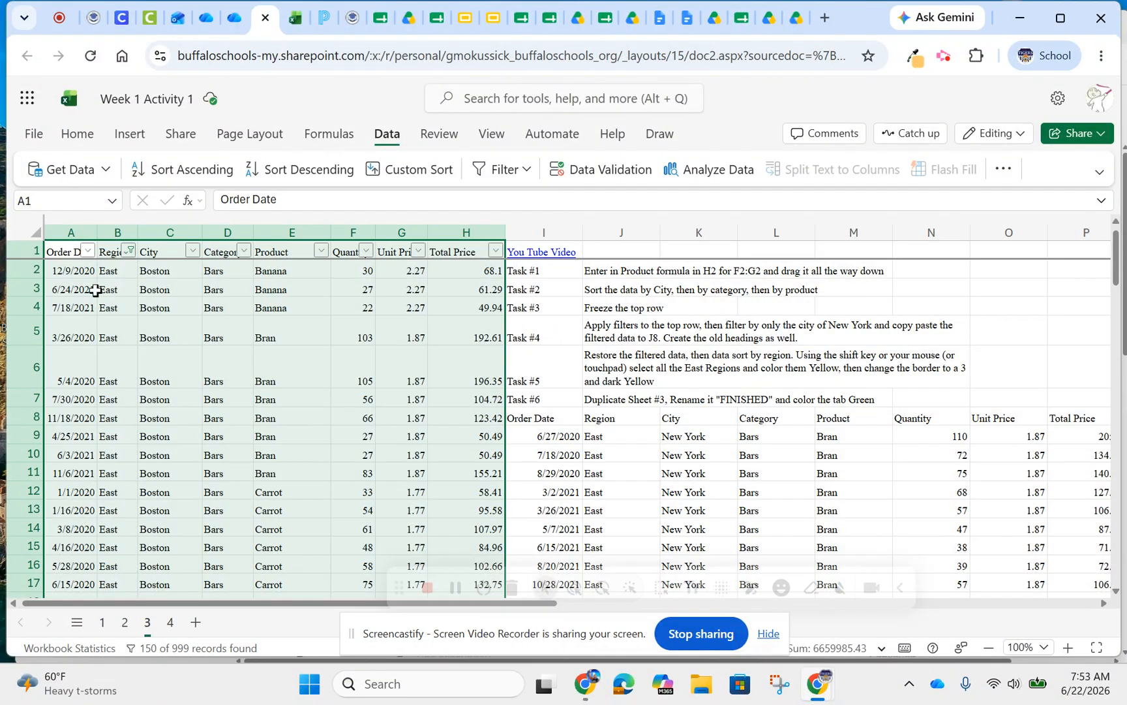
Fill the selected East region cells with yellow and apply all borders in Gold, Accent 3, Darker 50%
left_click(79, 139)
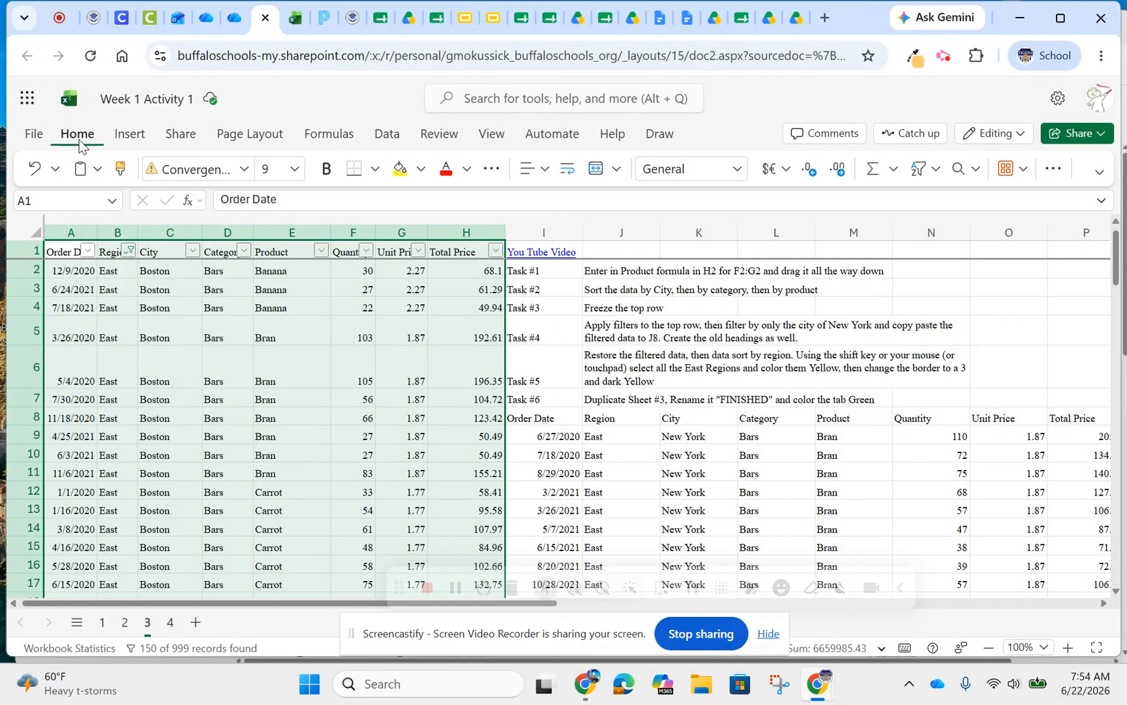
left_click(401, 171)
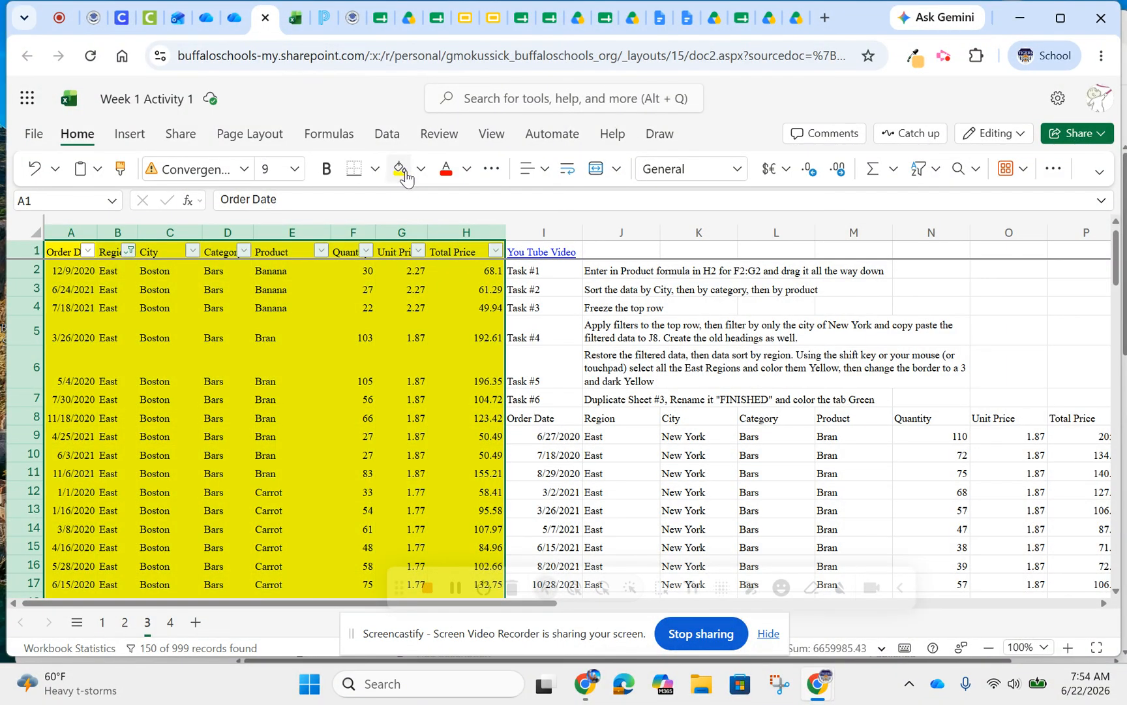
left_click(375, 170)
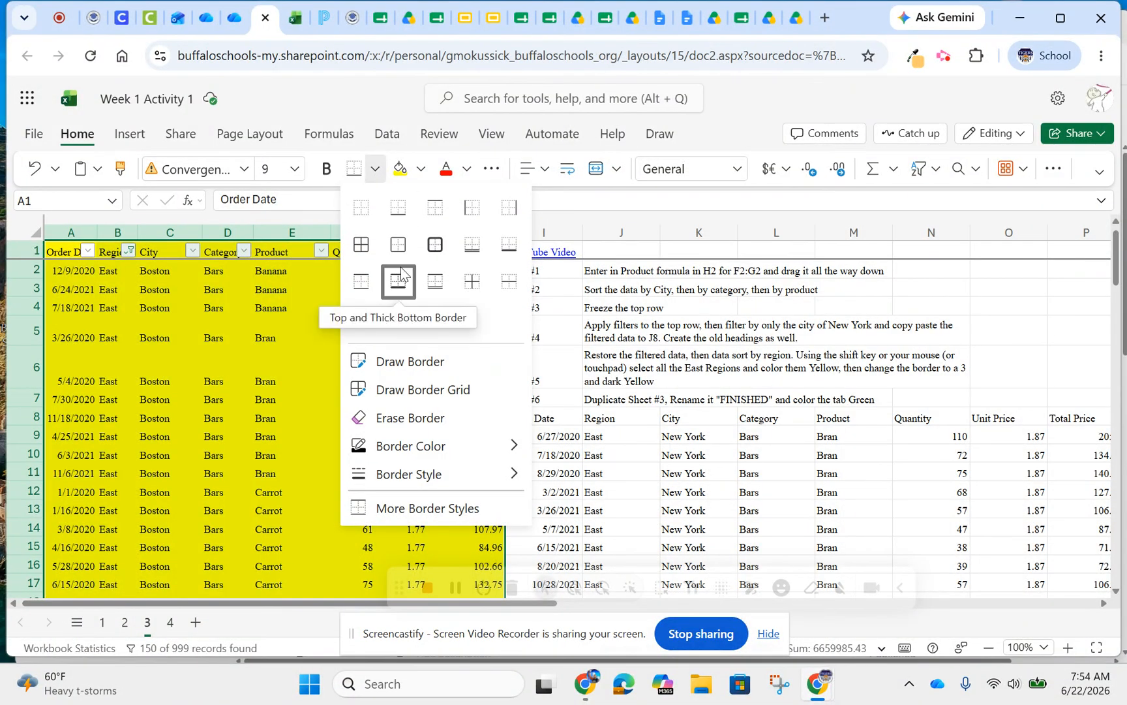
mouse_move(436, 457)
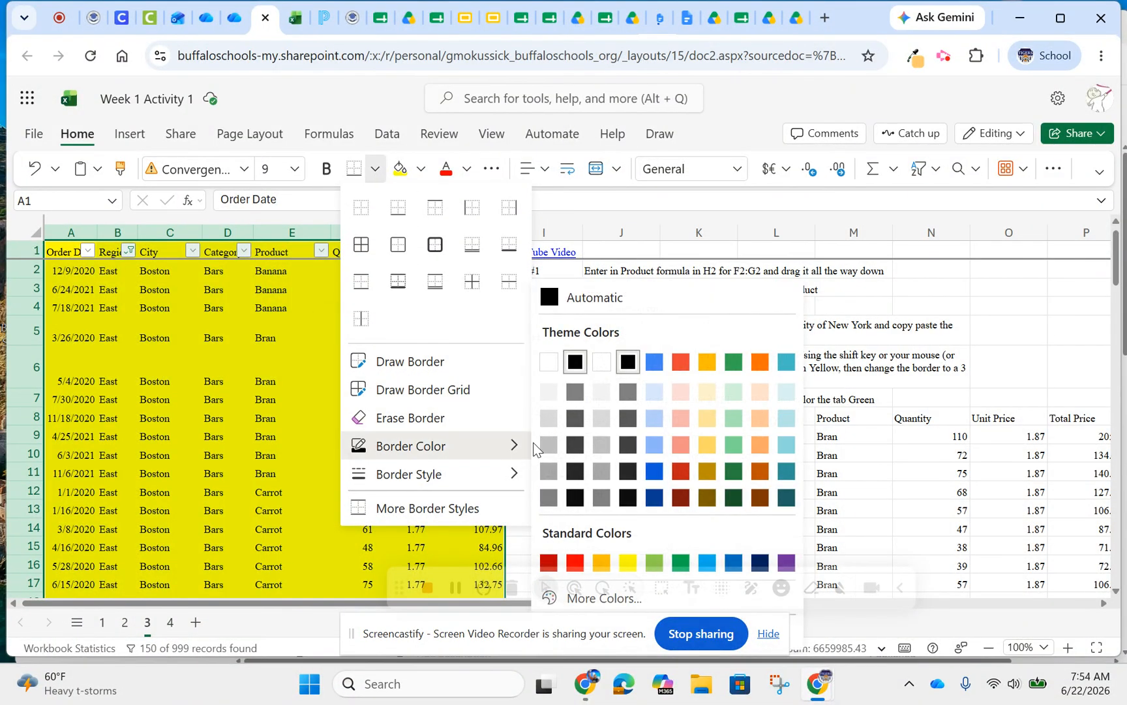
left_click(713, 502)
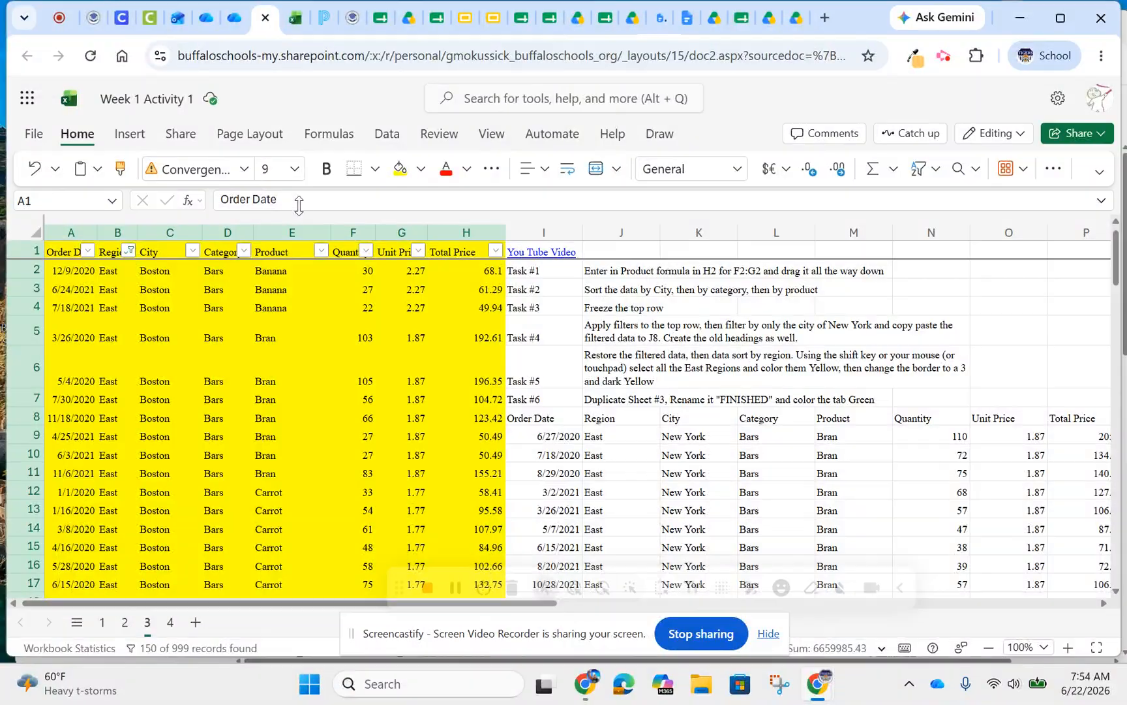
left_click(376, 170)
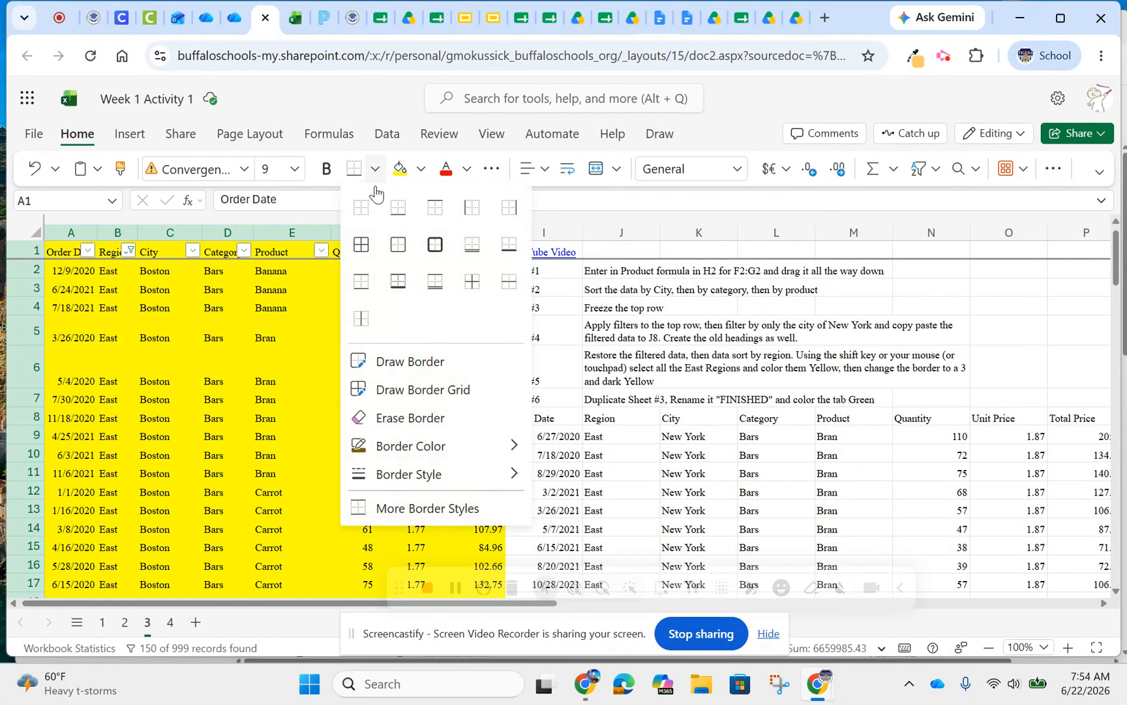
left_click(363, 252)
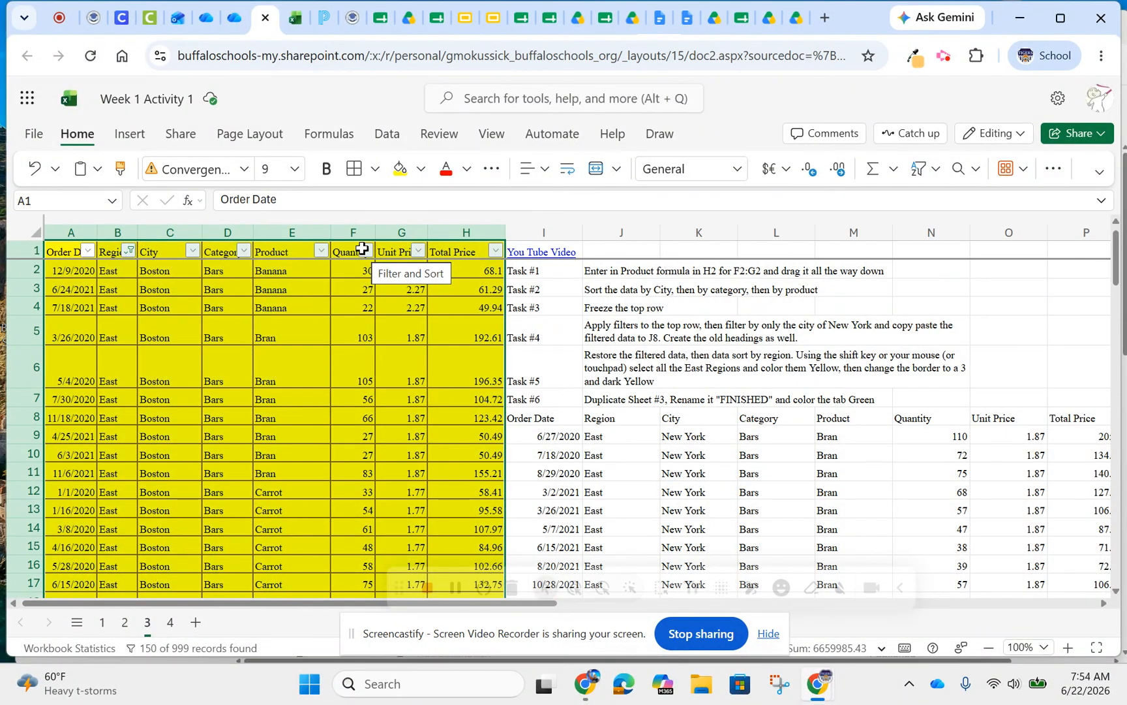
Set the border style to the thickest solid line and reapply all borders to the selected cells
left_click(376, 170)
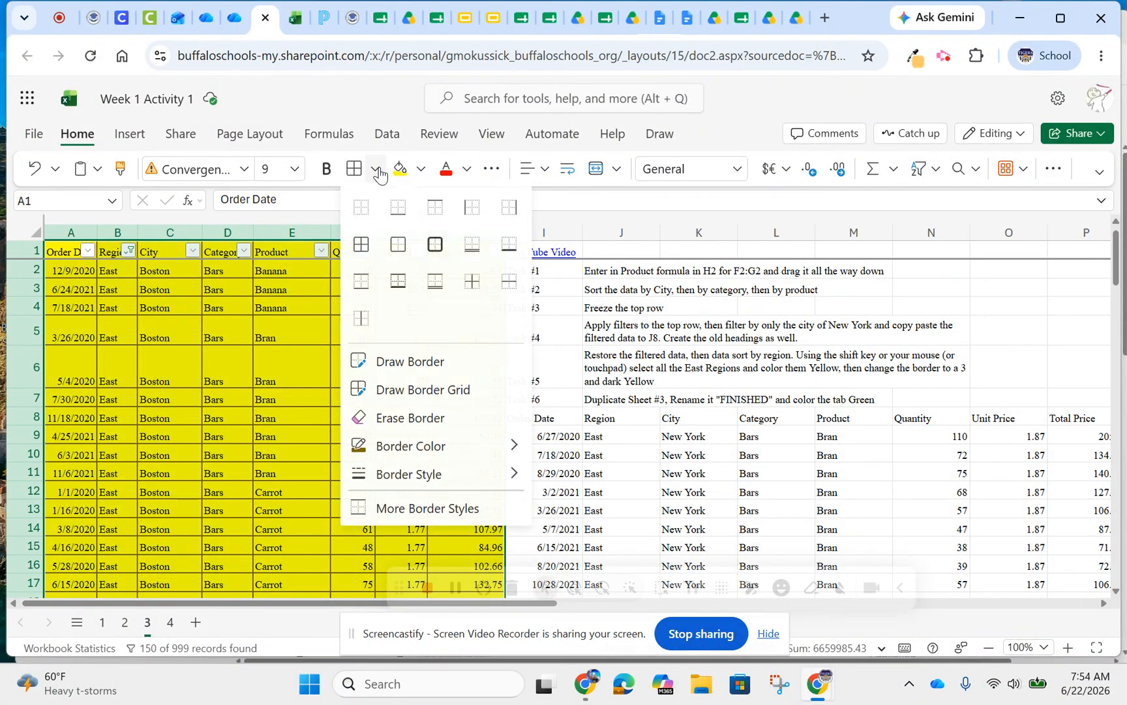
mouse_move(398, 472)
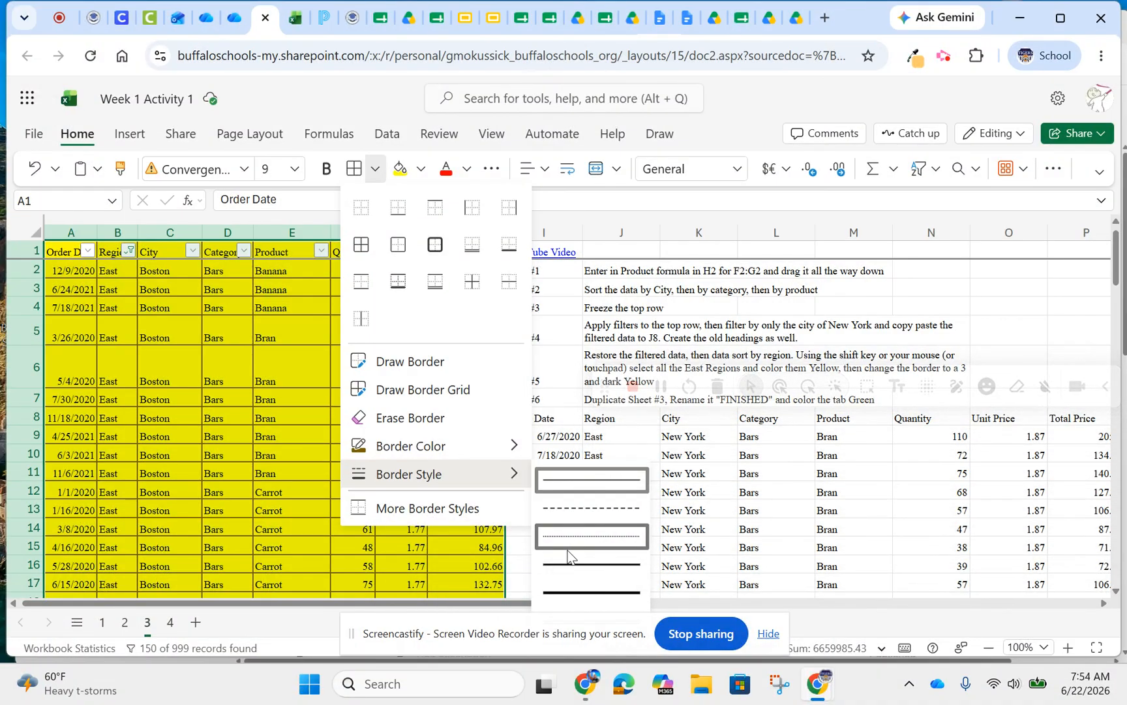
left_click(554, 591)
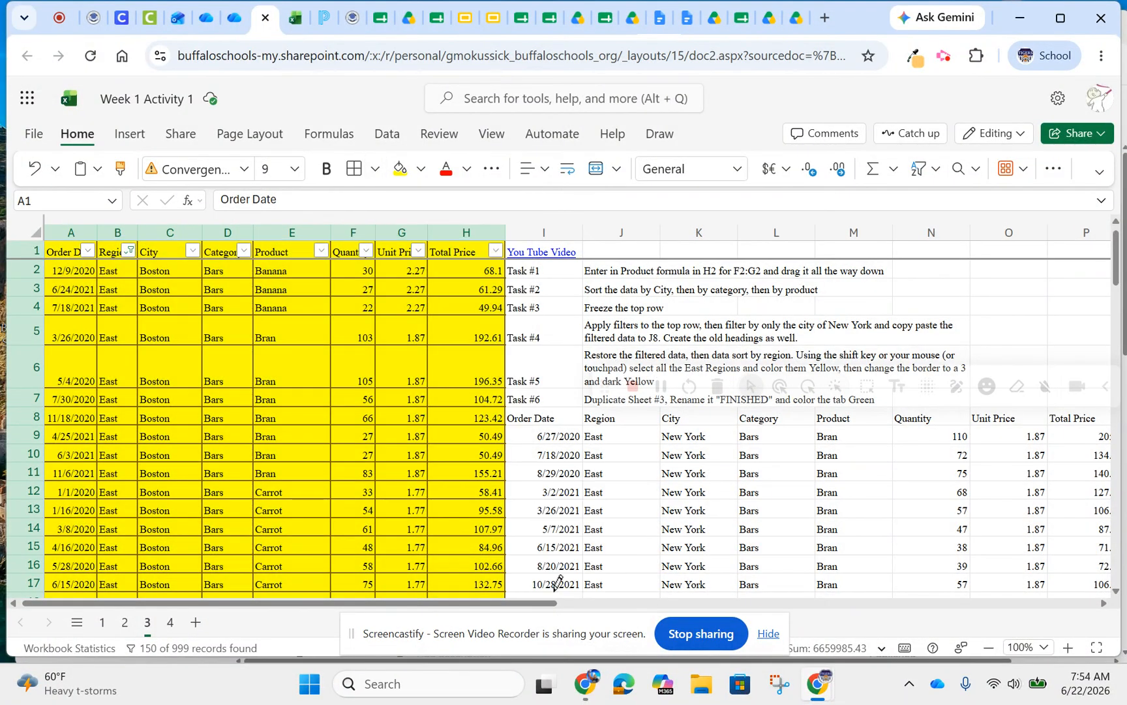
left_click(375, 169)
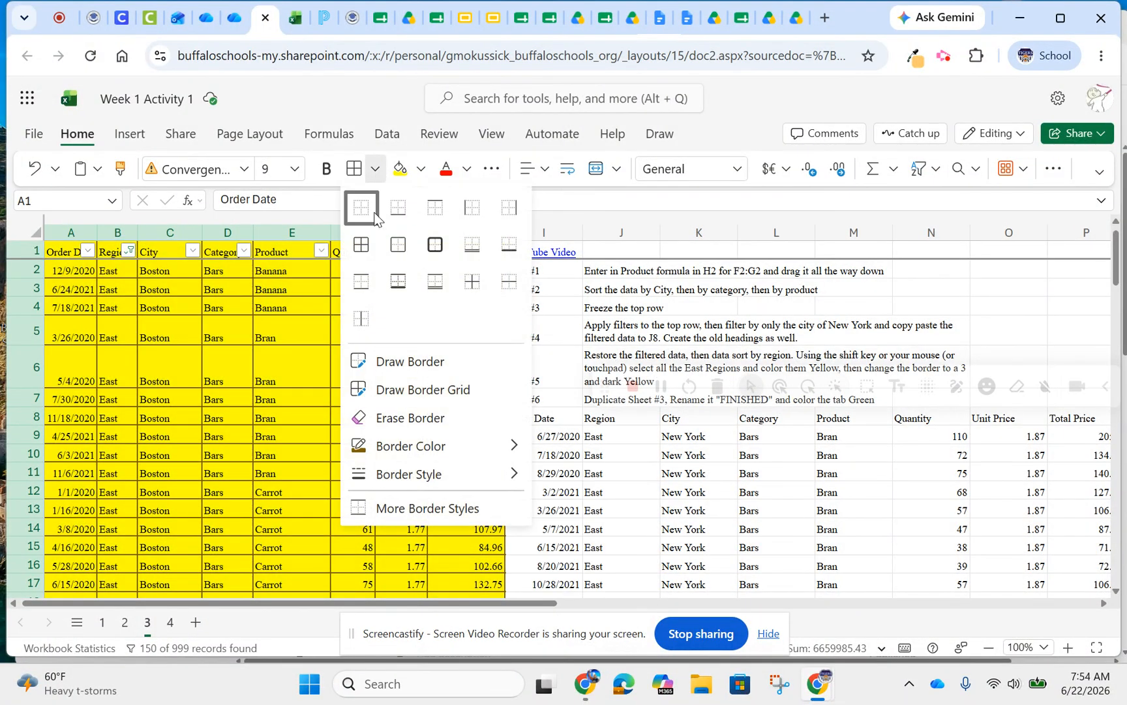
left_click(361, 244)
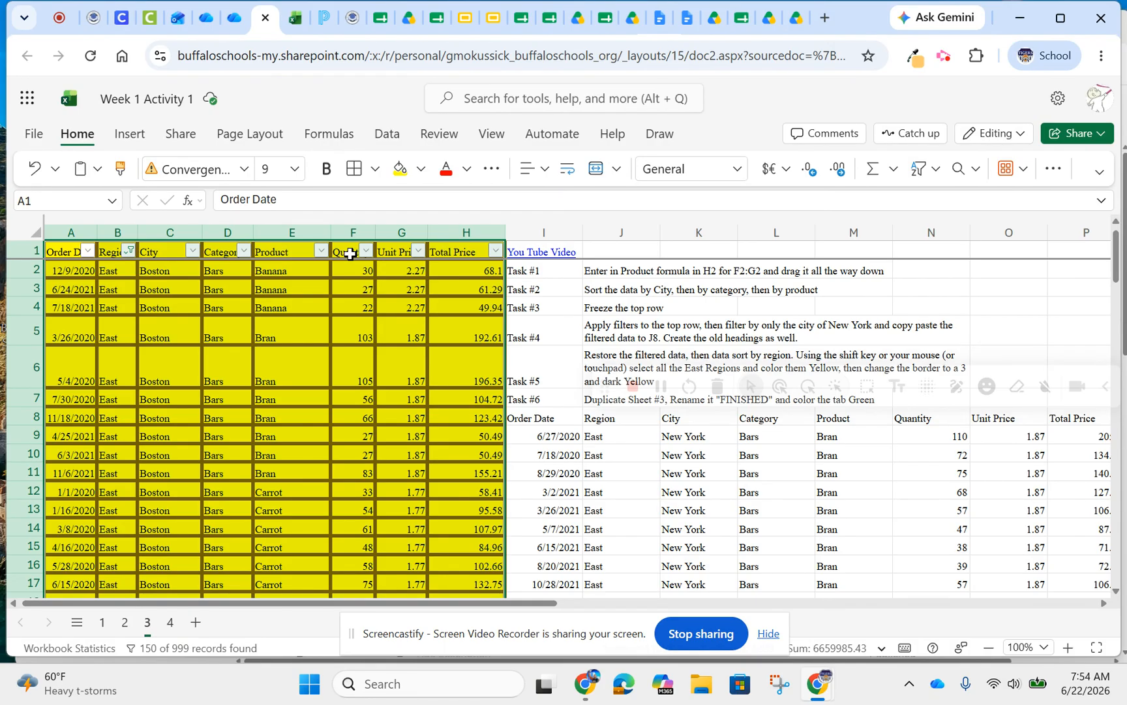
Duplicate sheet 3 and rename the copy as FINISHED
right_click(147, 624)
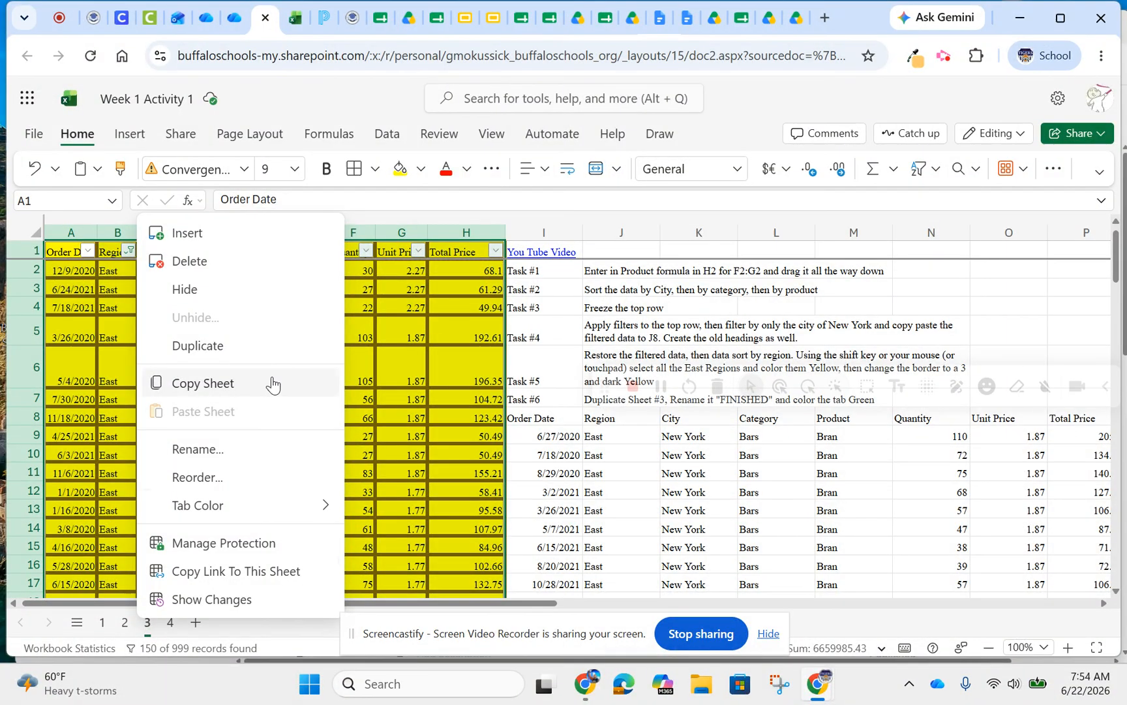
left_click(225, 346)
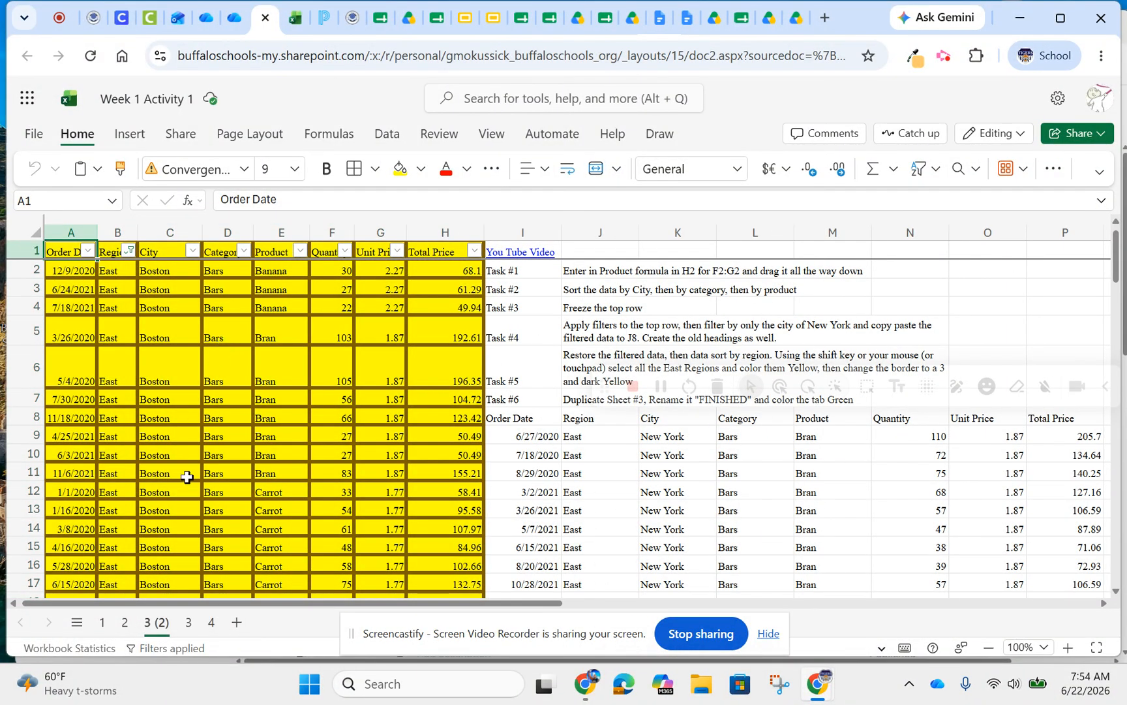
right_click(145, 628)
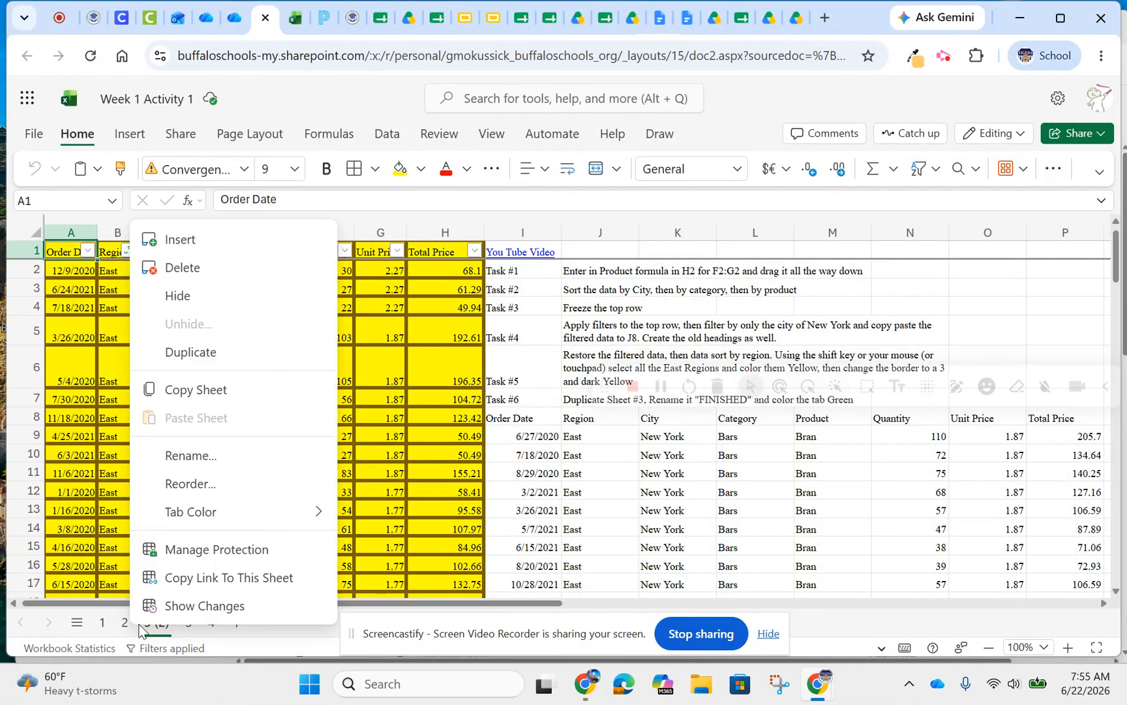
left_click(193, 459)
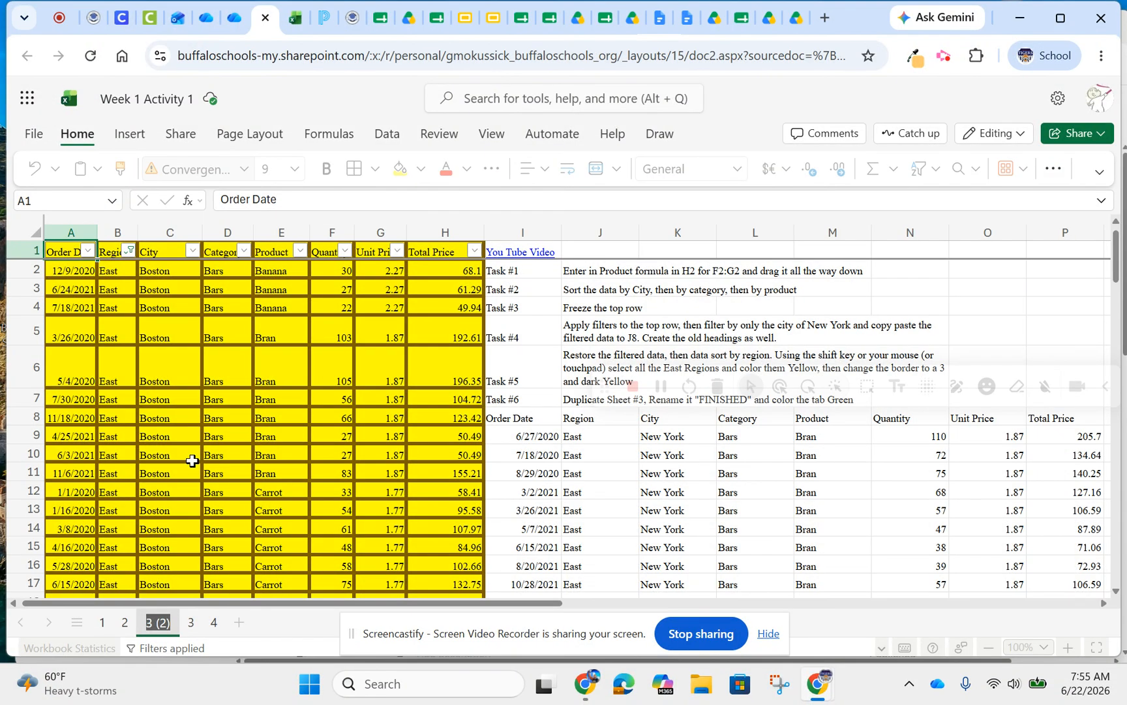
type("FINISHED")
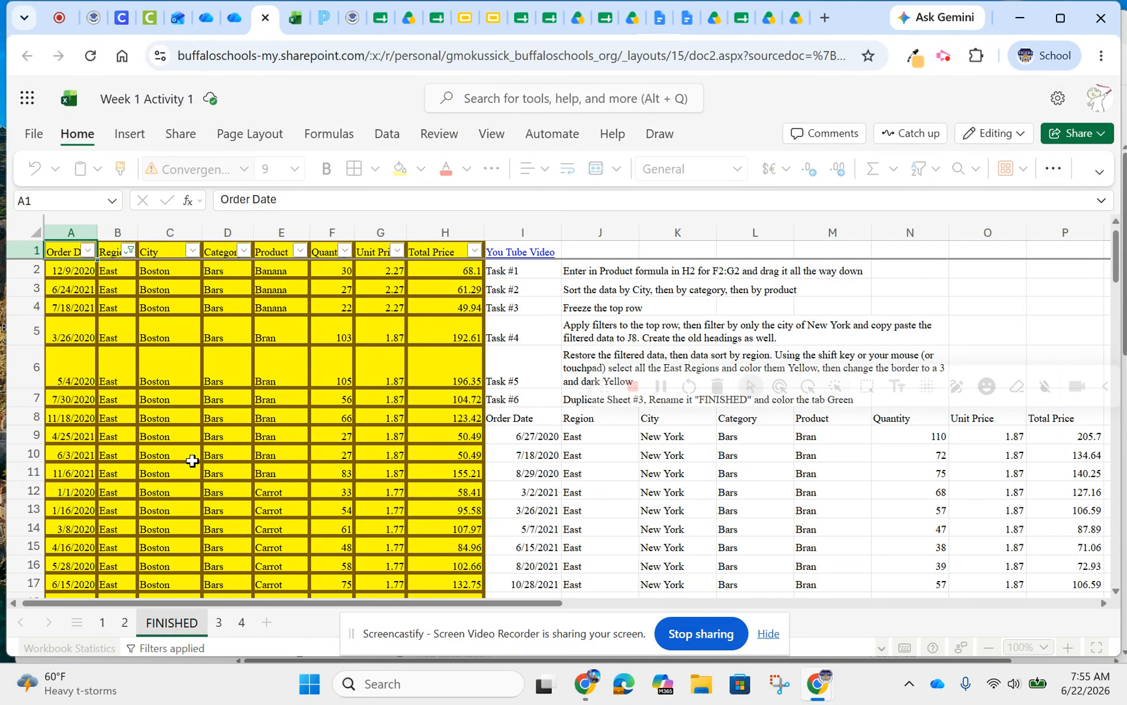
left_click(189, 547)
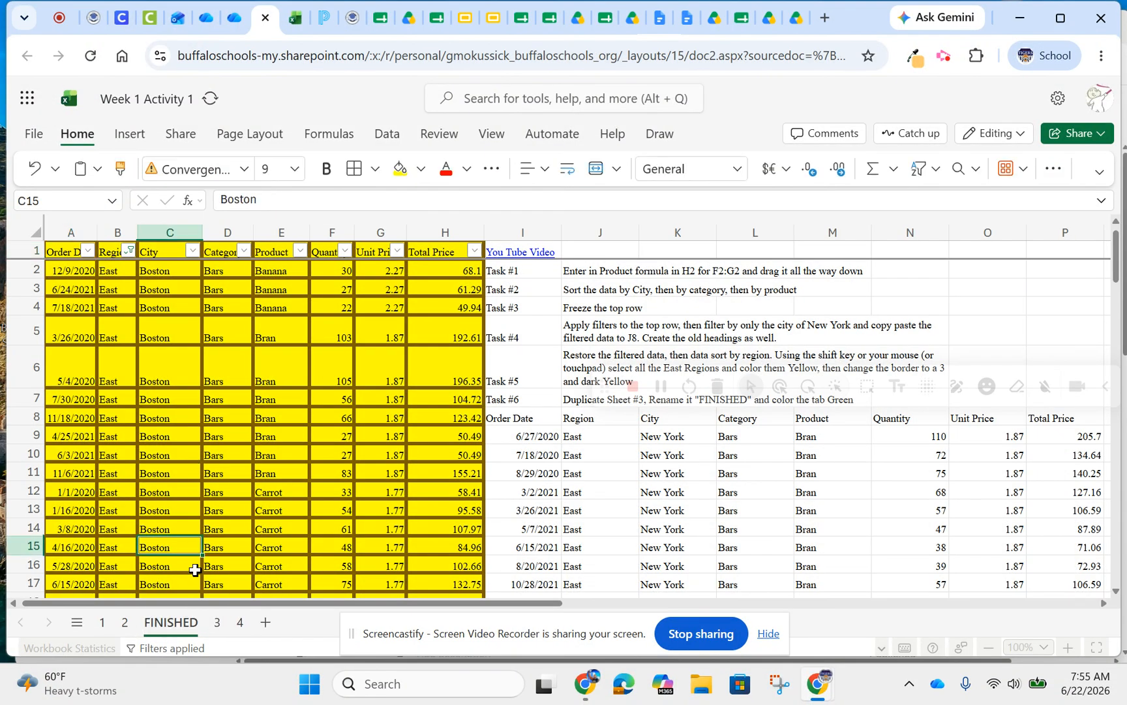
Color the FINISHED sheet's tab with the standard green
right_click(189, 623)
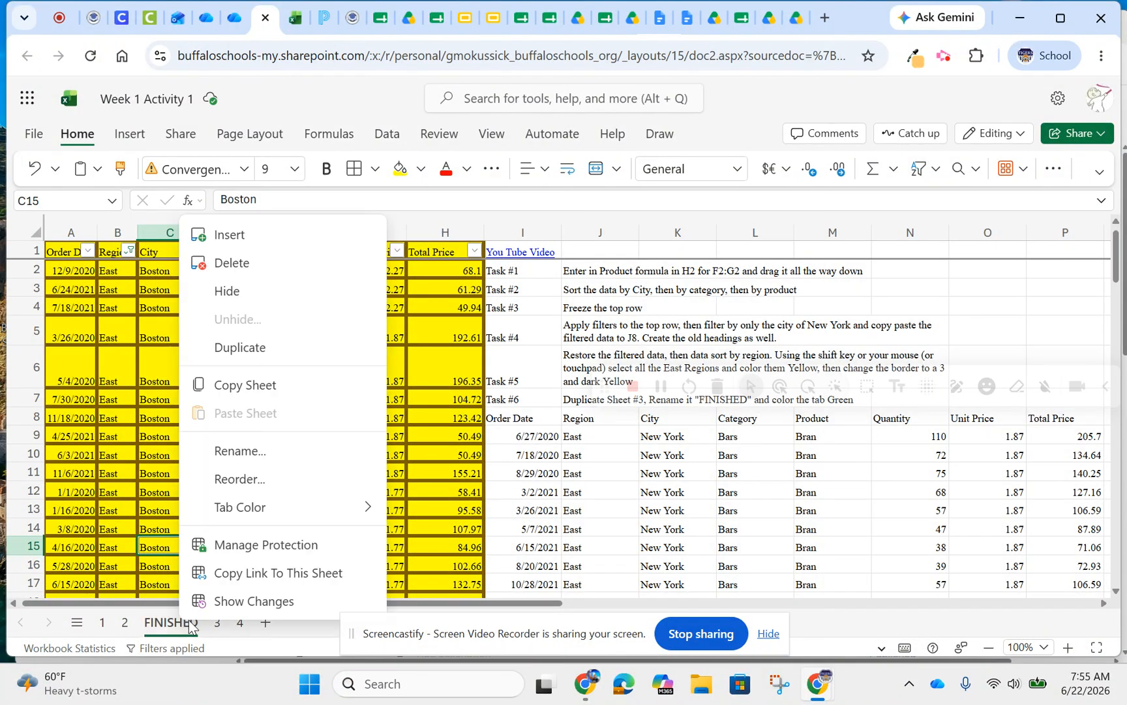
mouse_move(248, 516)
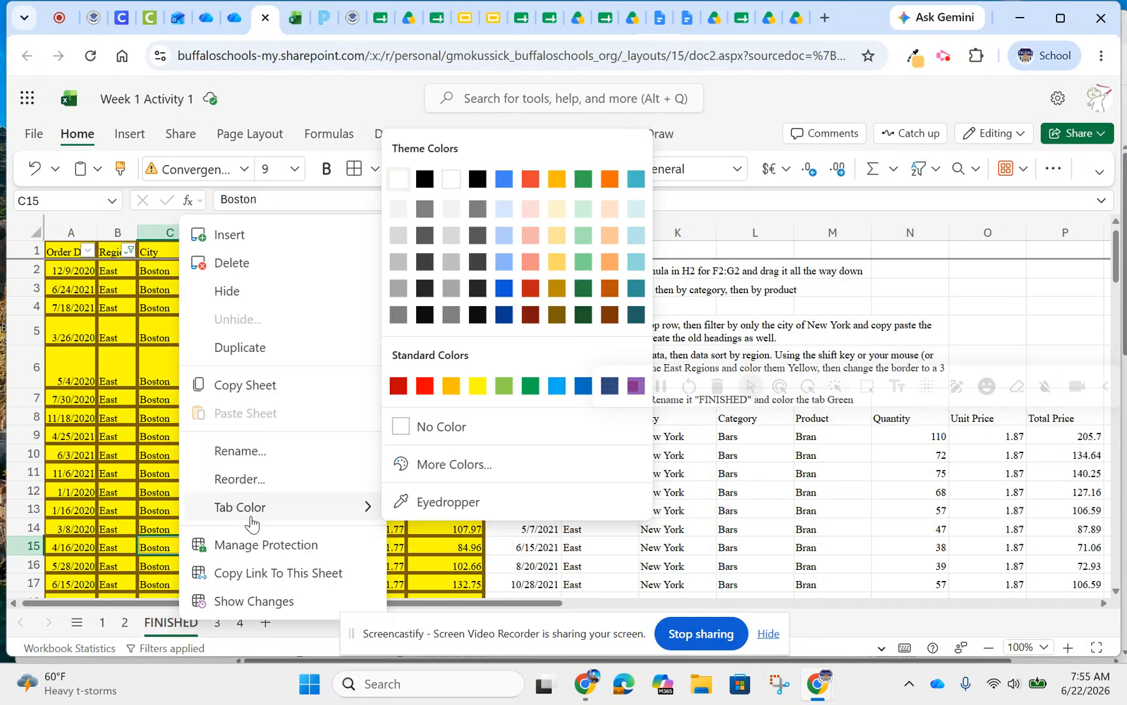
left_click(531, 388)
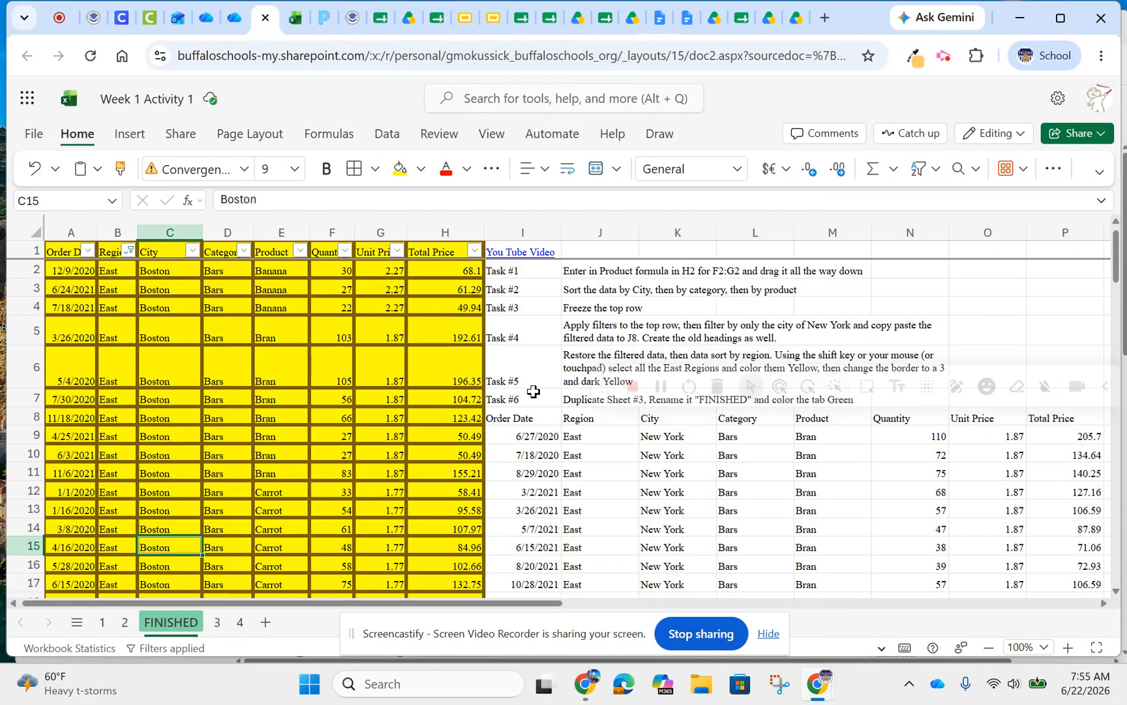